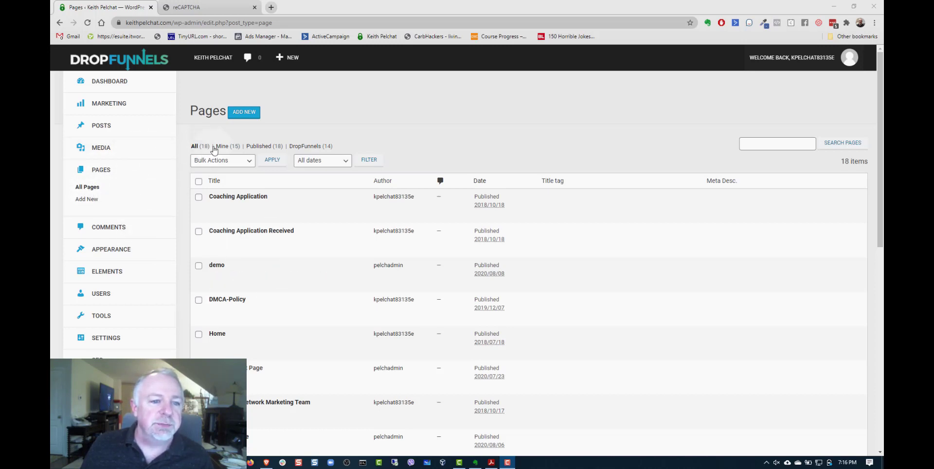
- Create a new page titled "Contact" and open it in the DropFunnels page builder
left_click(245, 114)
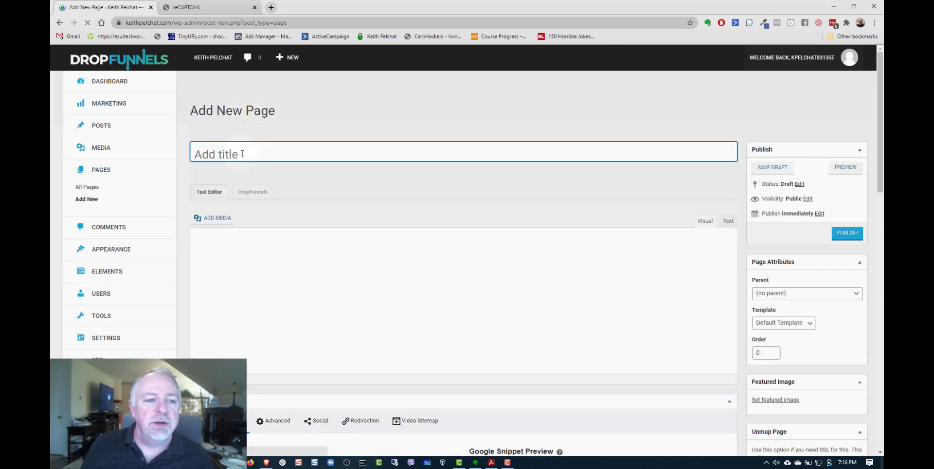
type("C")
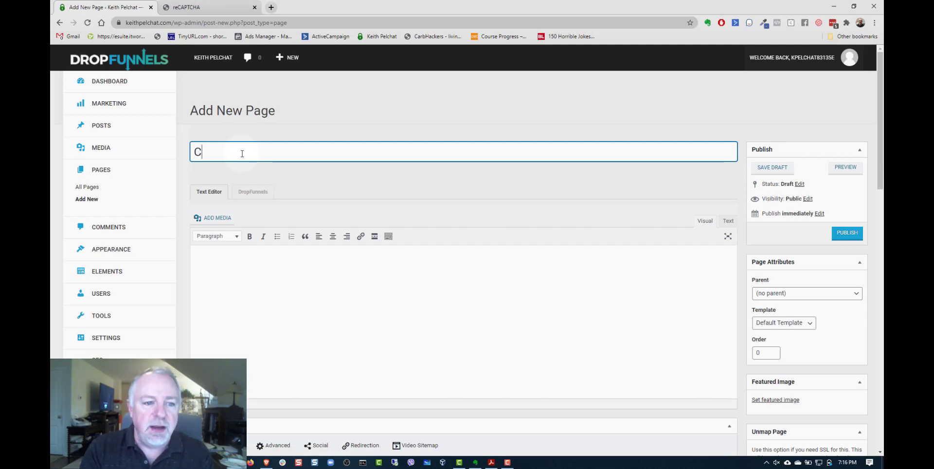
type("ontya")
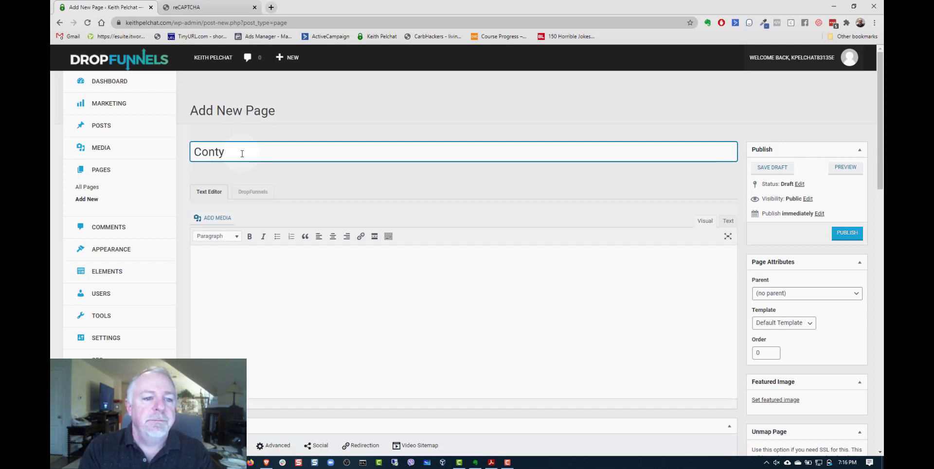
key("BackSpace")
key("BackSpace")
type("act")
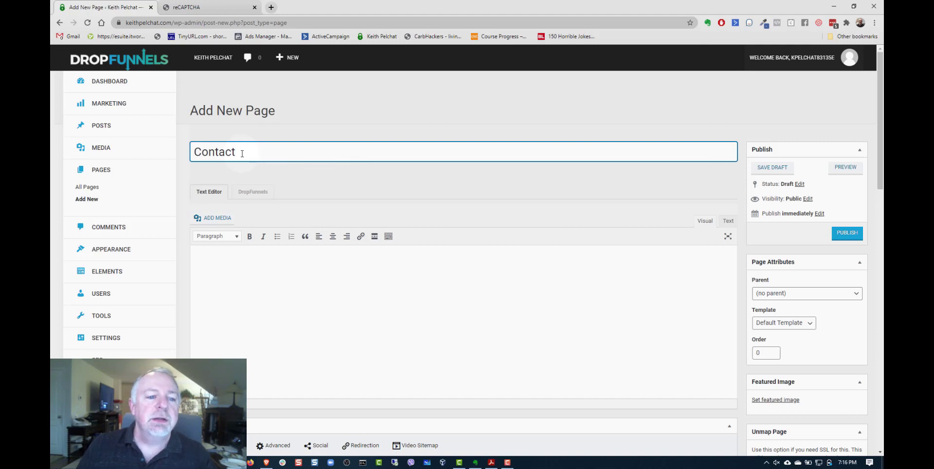
left_click(253, 193)
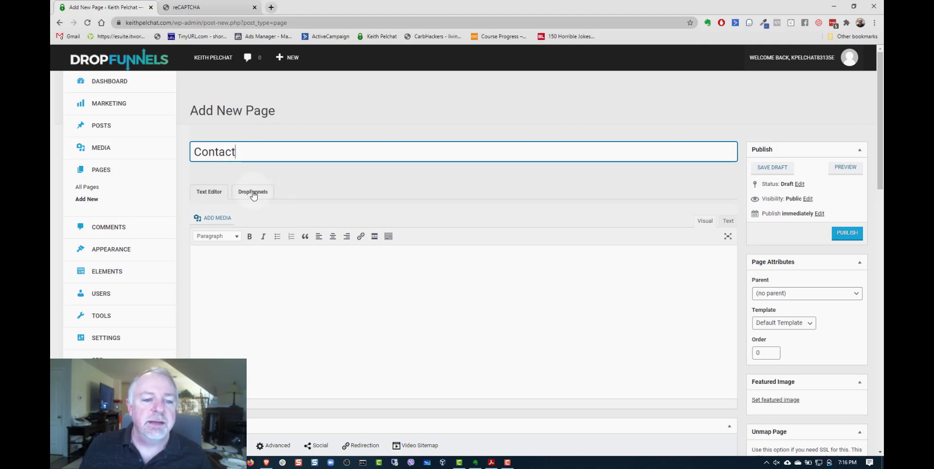
left_click(254, 193)
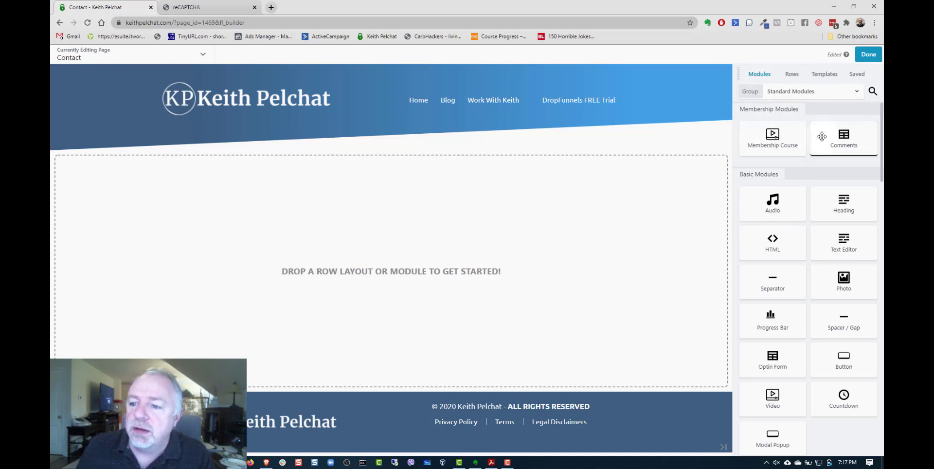
- Search the modules for "Contact" and place the Contact Form module in the empty page area
left_click(872, 92)
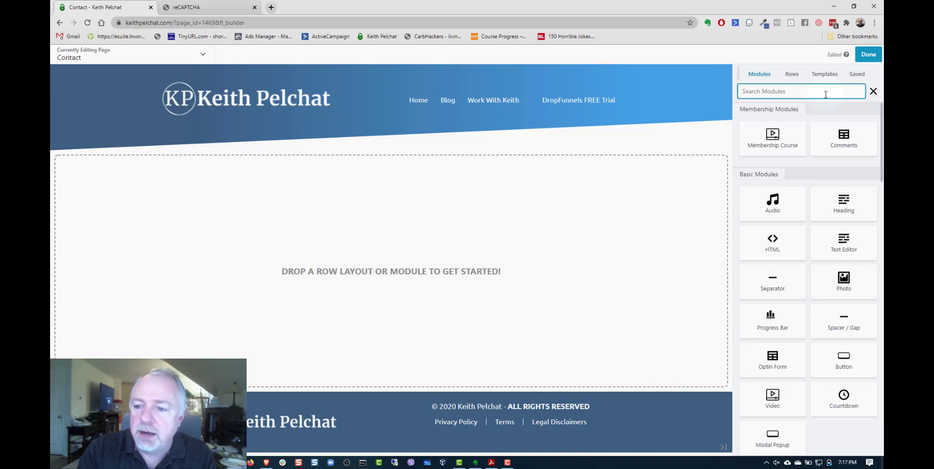
type("Contact")
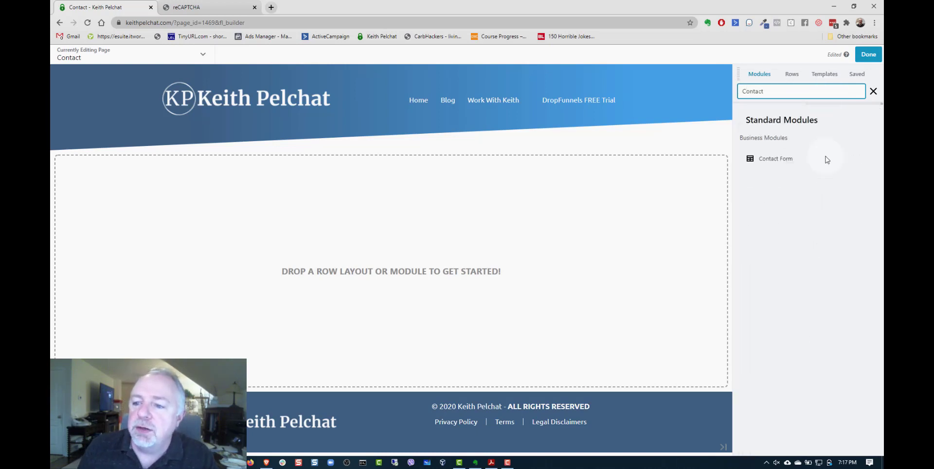
left_click_drag(783, 159, 446, 254)
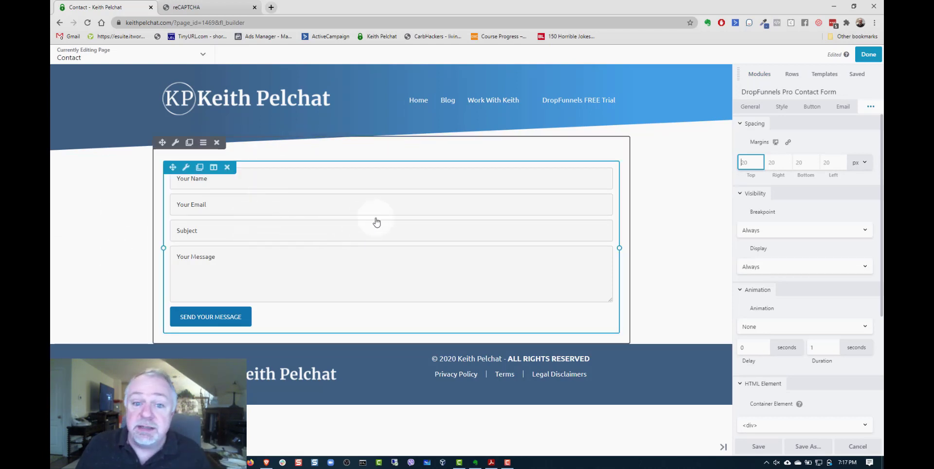
- Set the contact form's name field placeholder to "Your Full Name" and make the field required
left_click(750, 107)
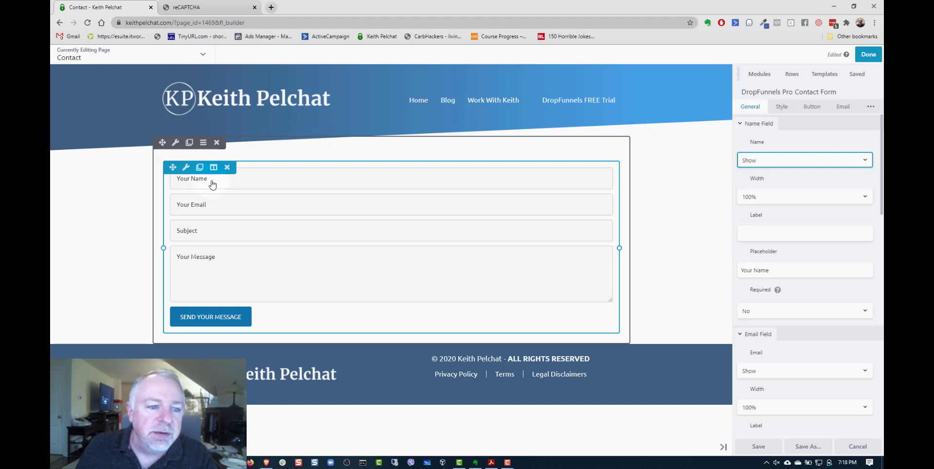
mouse_move(769, 287)
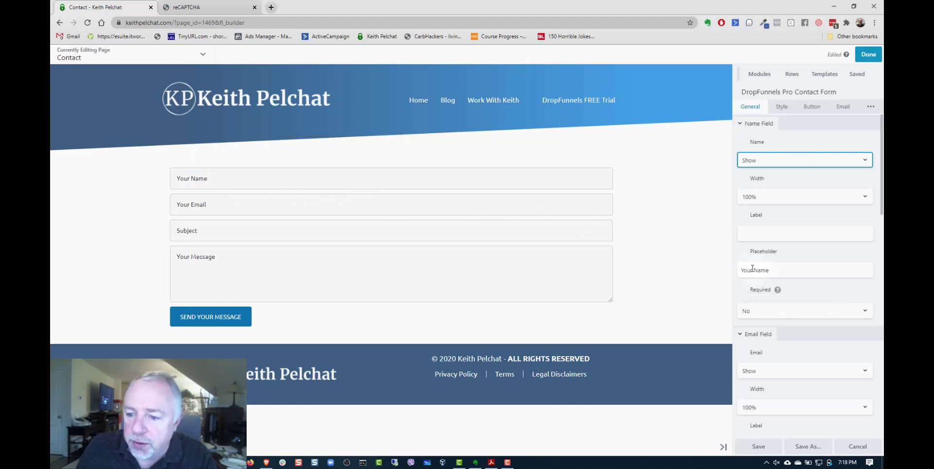
left_click(755, 271)
type("Full")
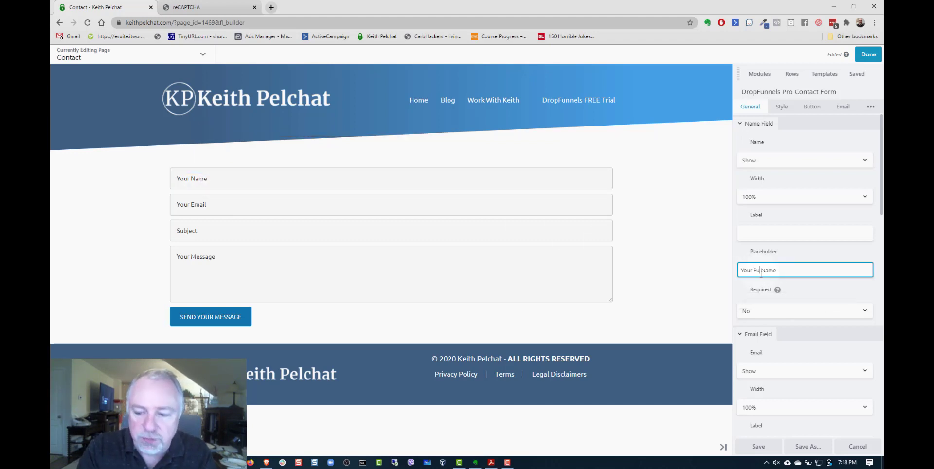
left_click(802, 311)
left_click(785, 332)
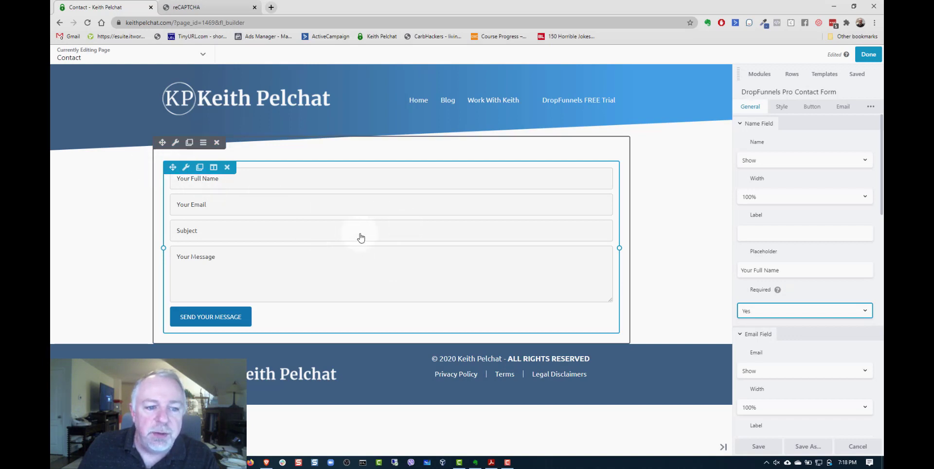
left_click(760, 125)
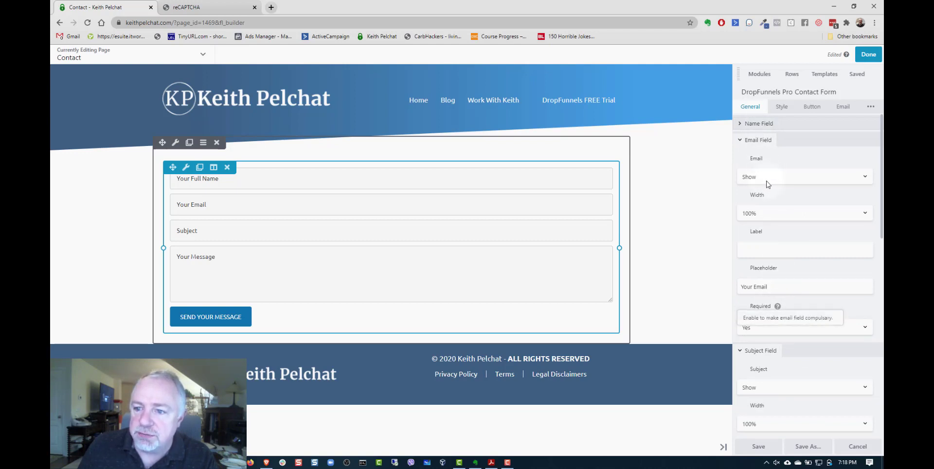
- Make the contact form's subject field required
left_click(755, 143)
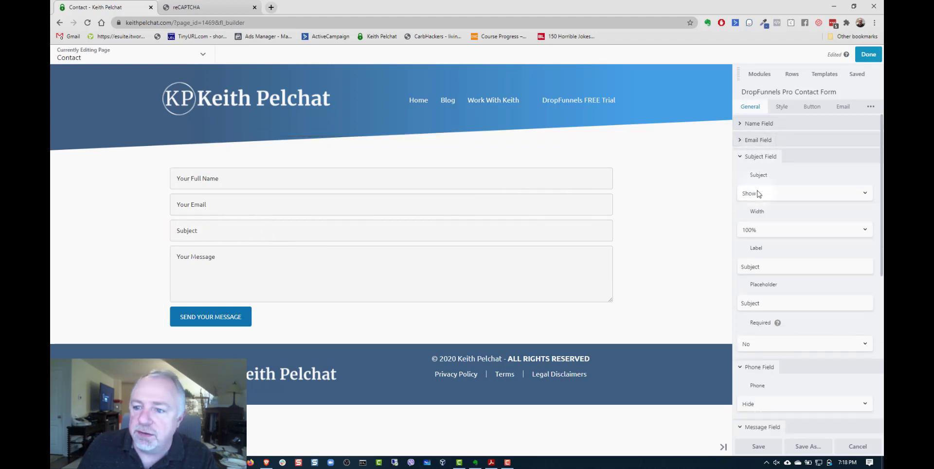
left_click(768, 346)
left_click(763, 360)
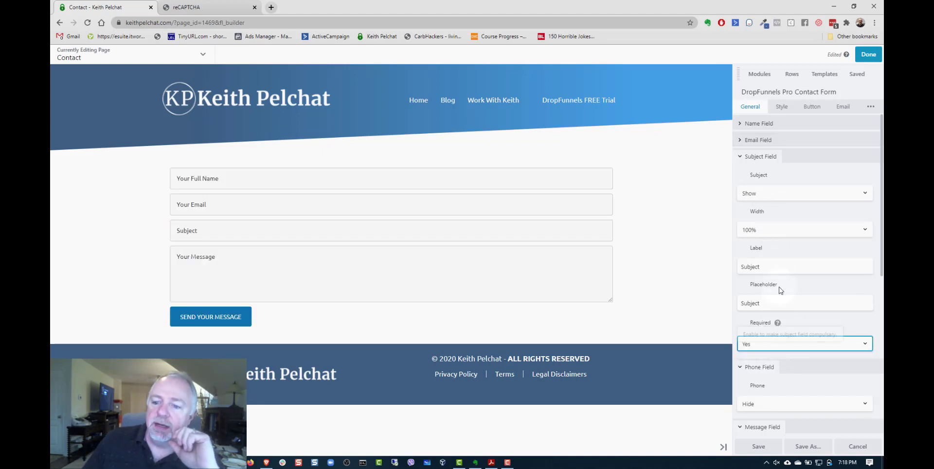
left_click(754, 160)
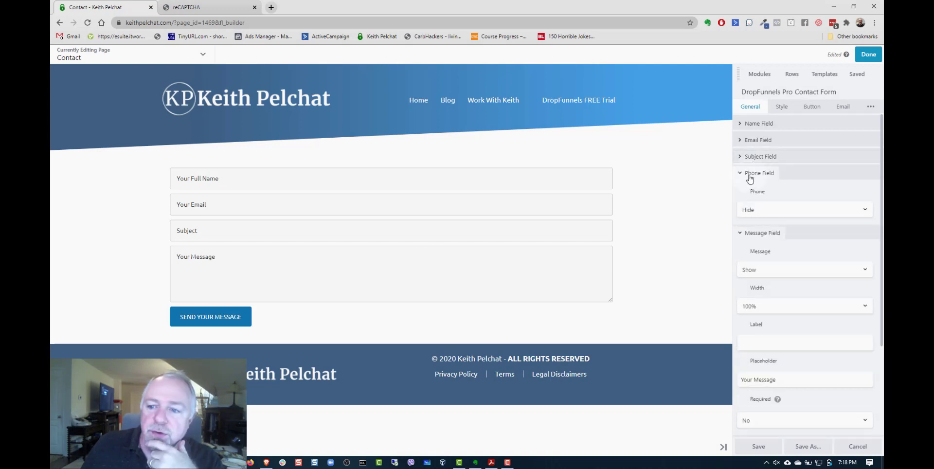
- Make the contact form's message field required
left_click(758, 175)
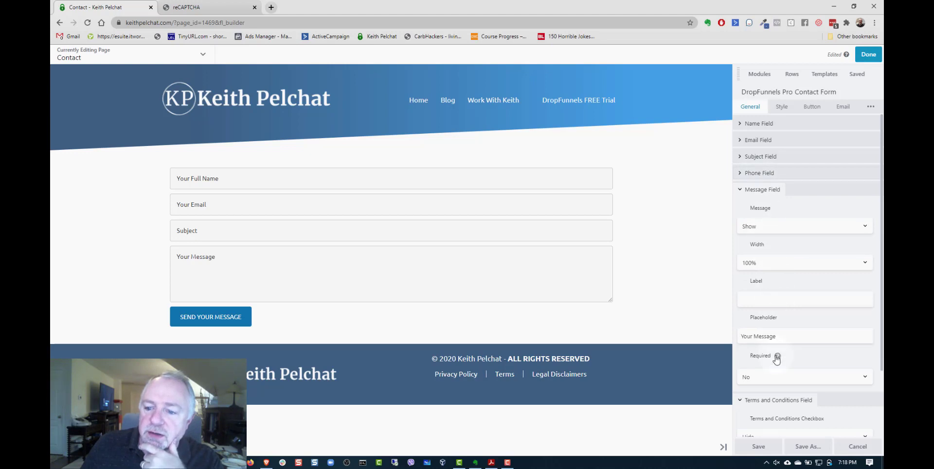
mouse_move(777, 357)
left_click(837, 378)
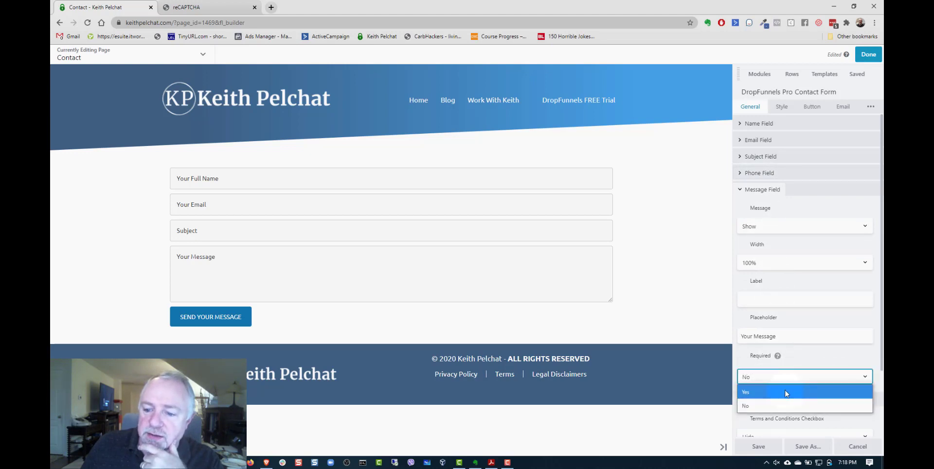
left_click(786, 389)
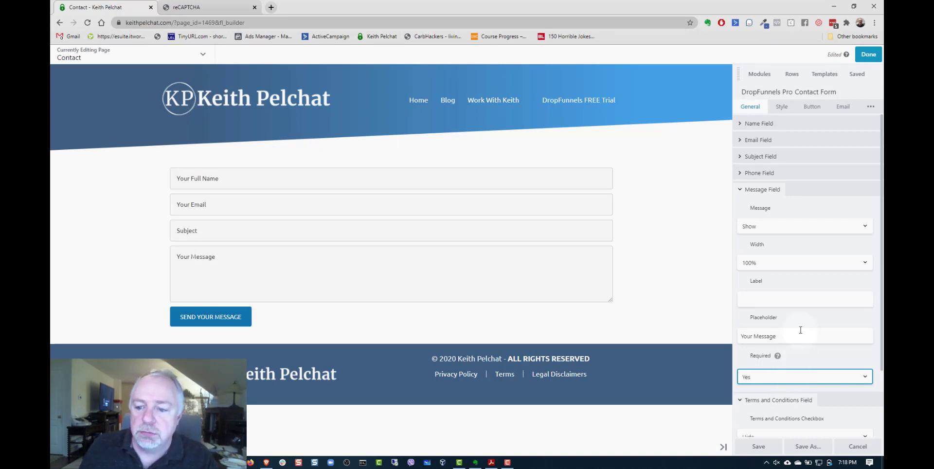
left_click(759, 191)
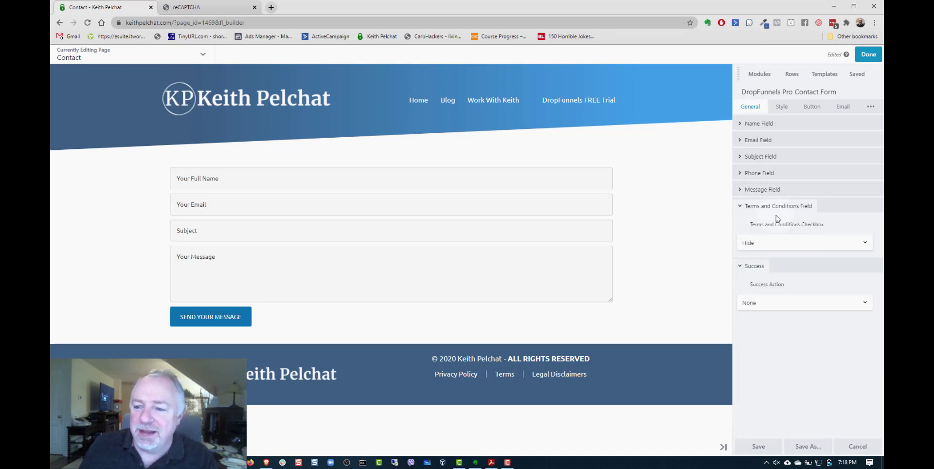
- Preview the form with the Terms and Conditions checkbox shown, and set the checkbox back to Hide
left_click(759, 242)
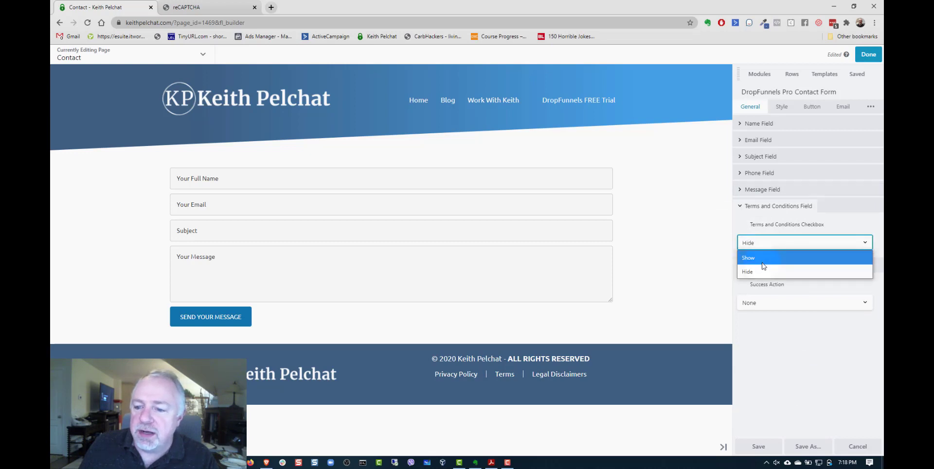
left_click(761, 262)
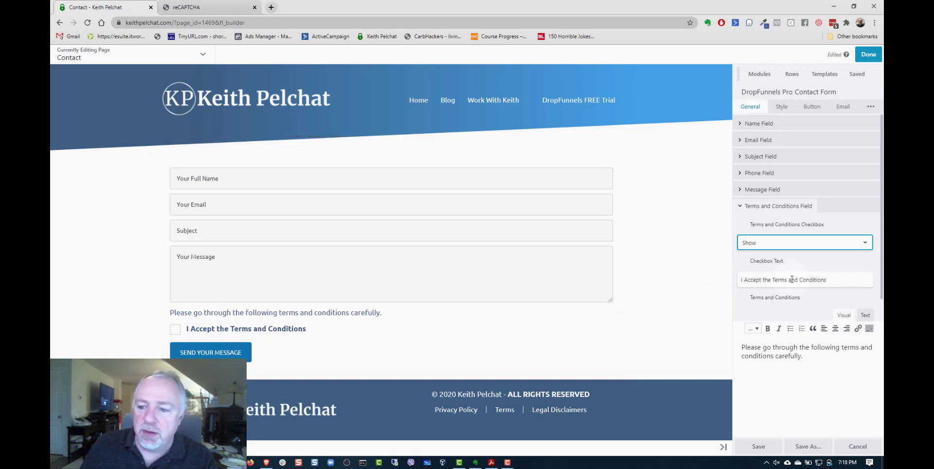
left_click(817, 247)
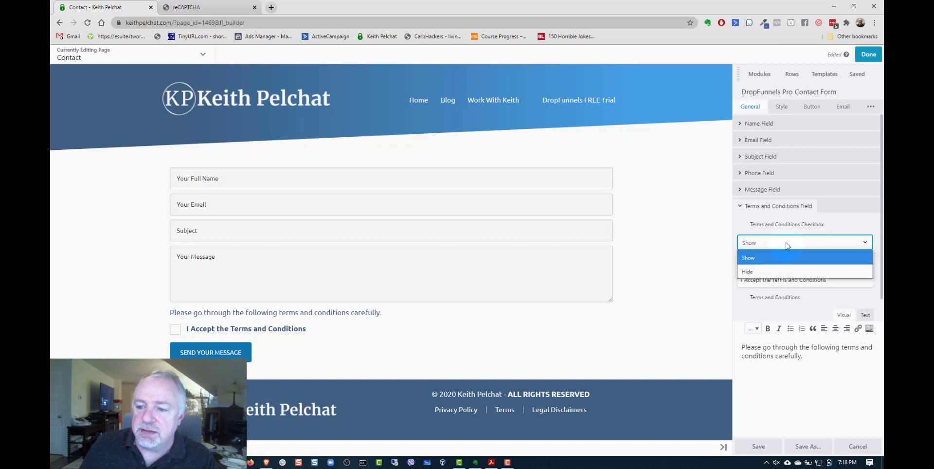
left_click(752, 272)
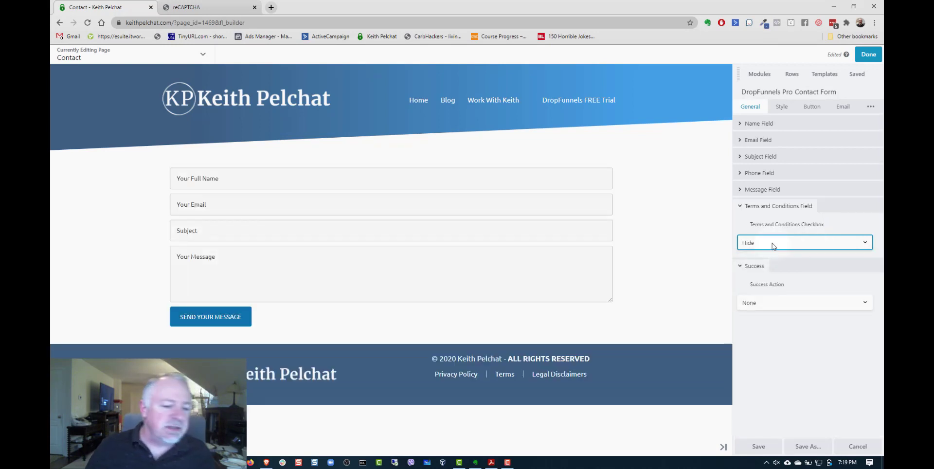
- Set the contact form's success action to Show Message
left_click(761, 208)
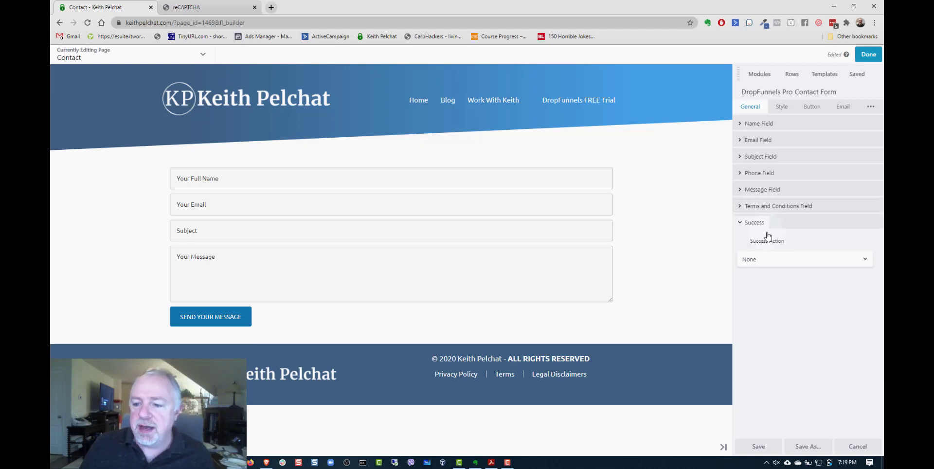
left_click(793, 262)
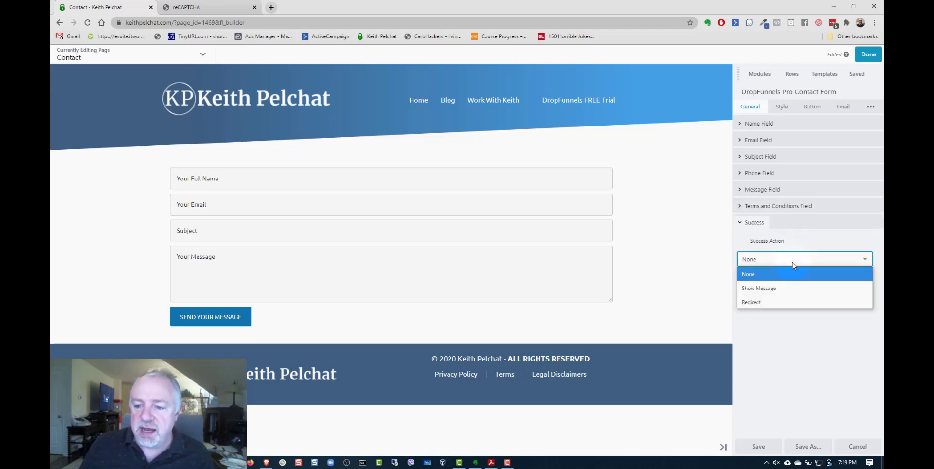
left_click(776, 288)
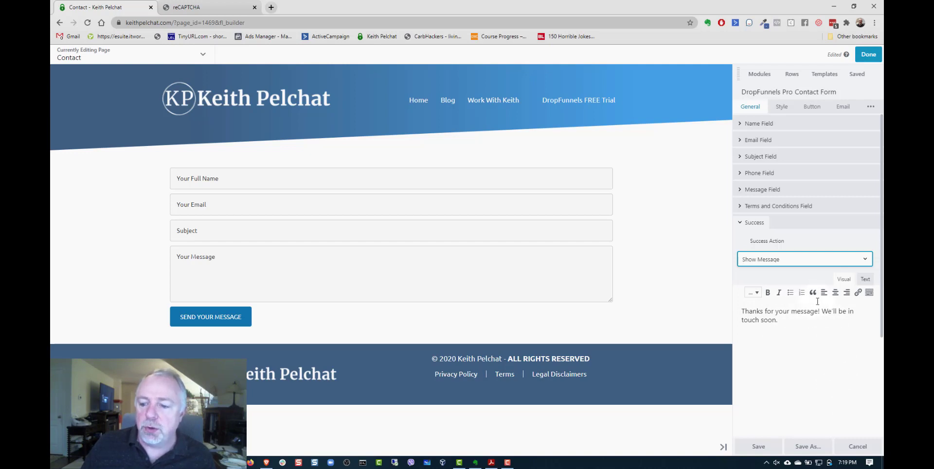
- Try Style 2 as the contact form's style and restore Style 1
left_click(781, 107)
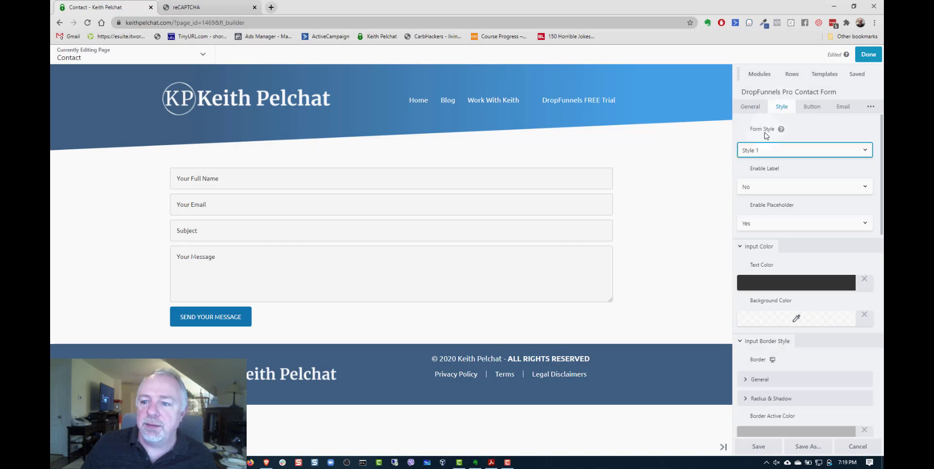
left_click(780, 155)
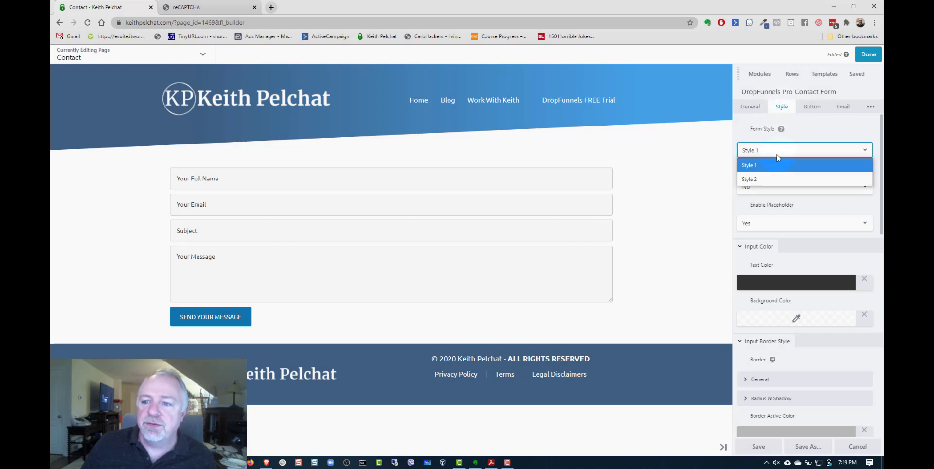
left_click(770, 180)
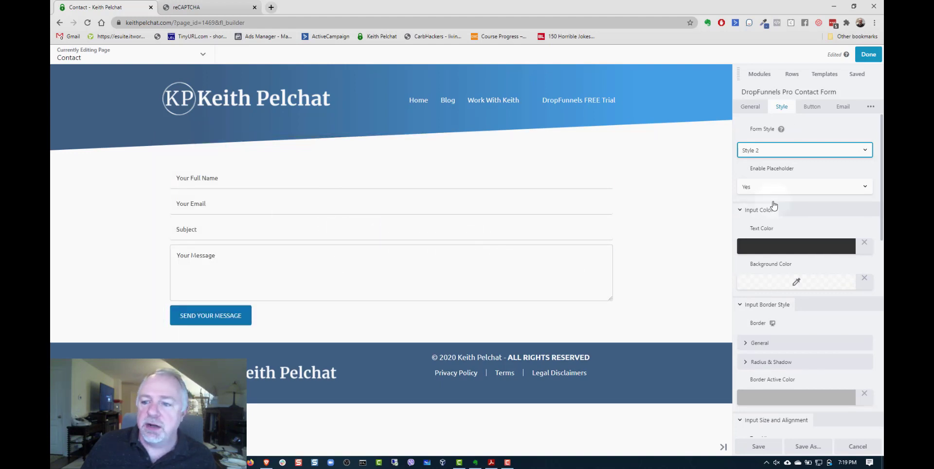
left_click(775, 150)
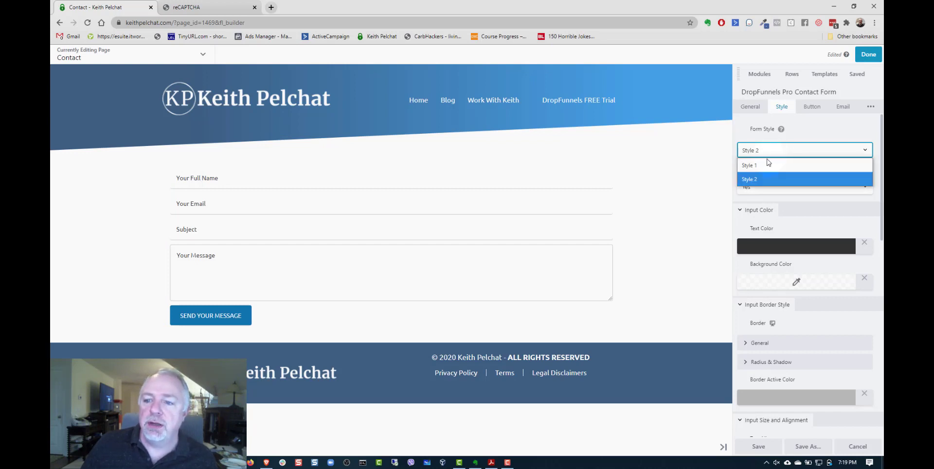
left_click(773, 162)
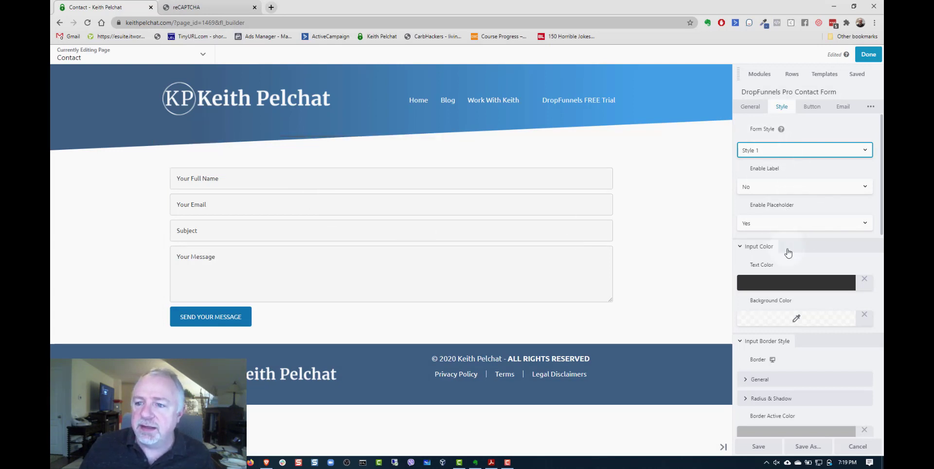
- Review the form's input color, border, size and alignment, form style and validation style settings, and collapse these sections
scroll(789, 248, "down", 3)
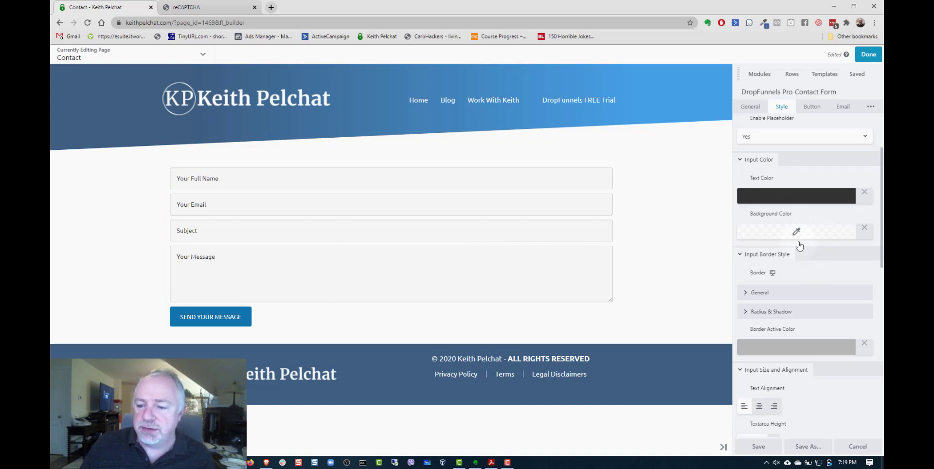
left_click(759, 161)
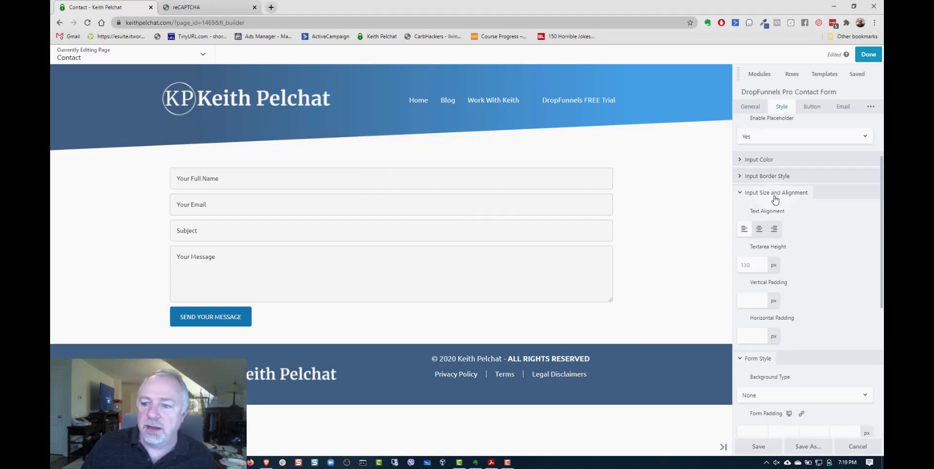
left_click(765, 194)
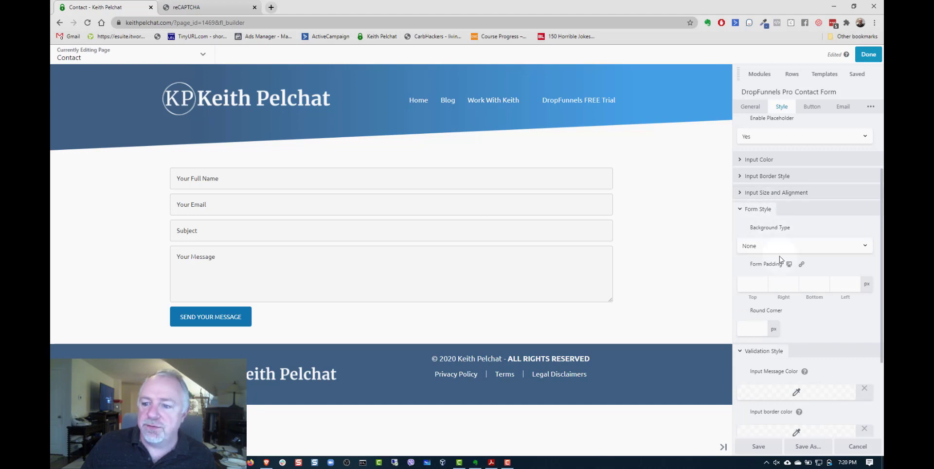
left_click(764, 211)
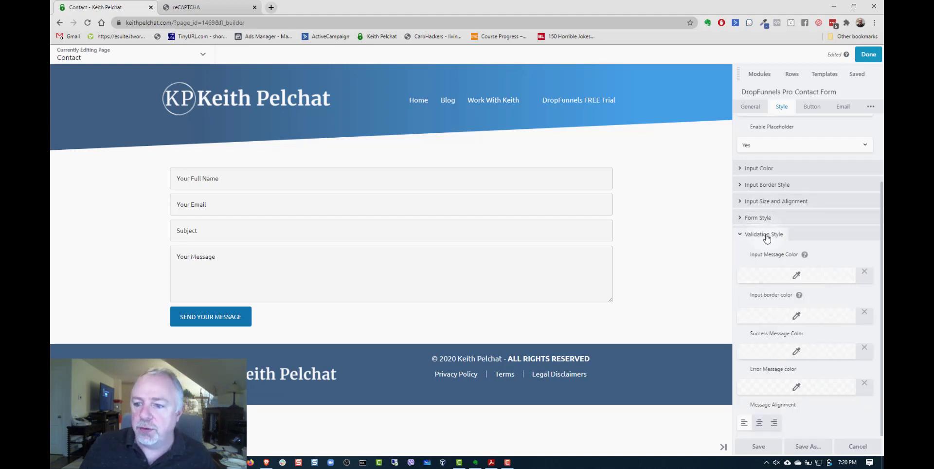
left_click(766, 236)
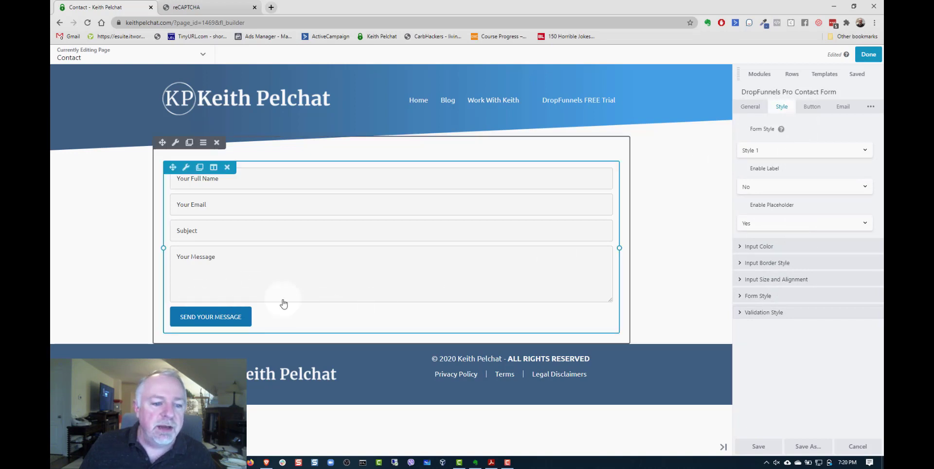
- Change the submit button's text to SEND MY MESSAGE and set its button style to Flat
left_click(811, 106)
left_click(806, 161)
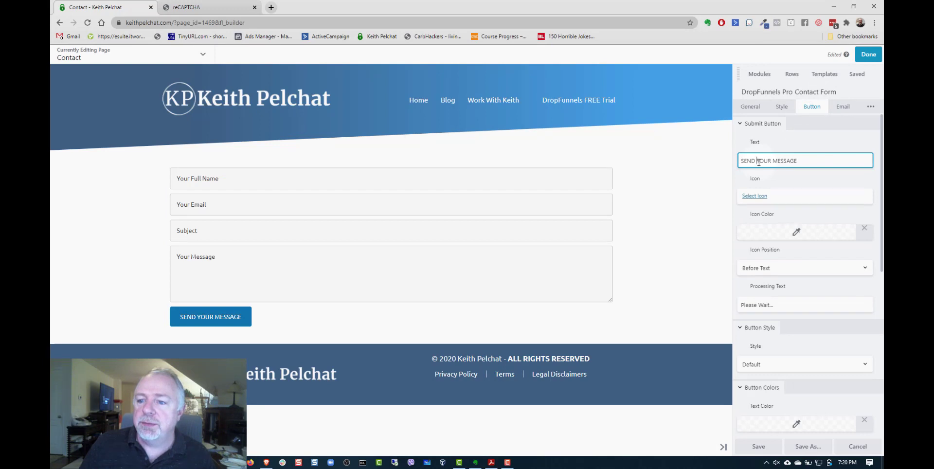
left_click_drag(758, 162, 772, 162)
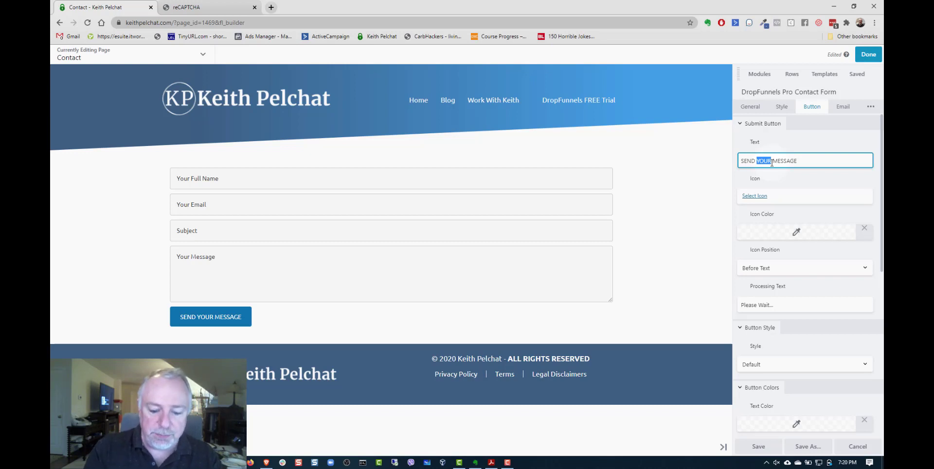
type("MY")
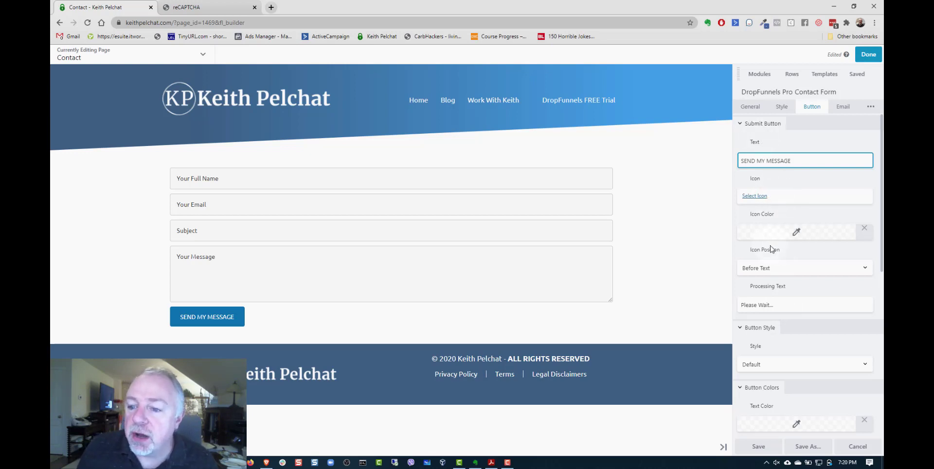
left_click(757, 125)
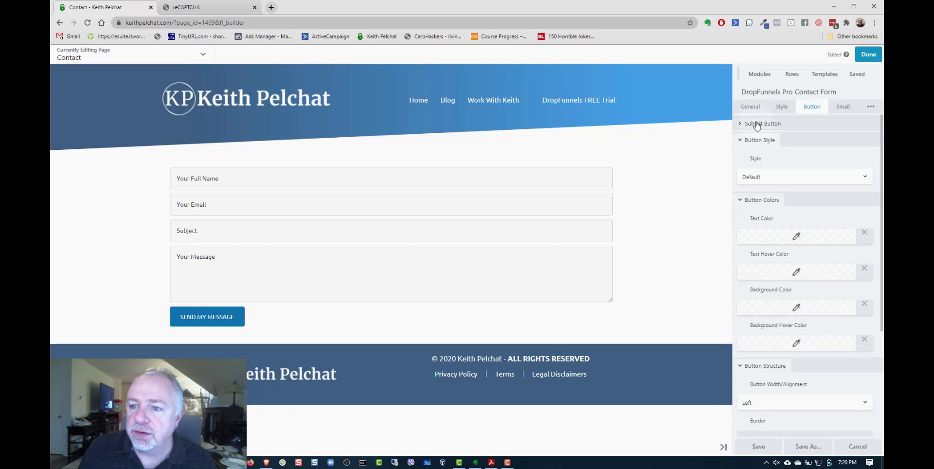
left_click(788, 177)
left_click(758, 208)
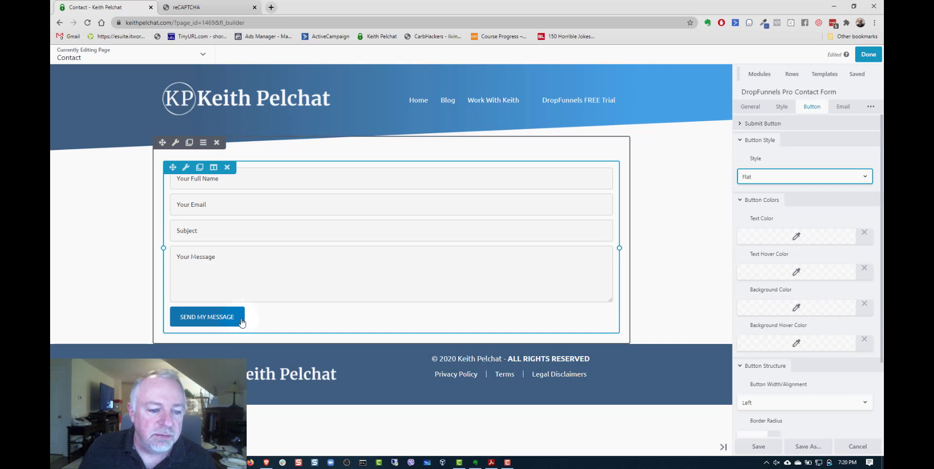
- Set the submit button's text color and text hover color to the white preset #ffffff
left_click(828, 238)
left_click(807, 366)
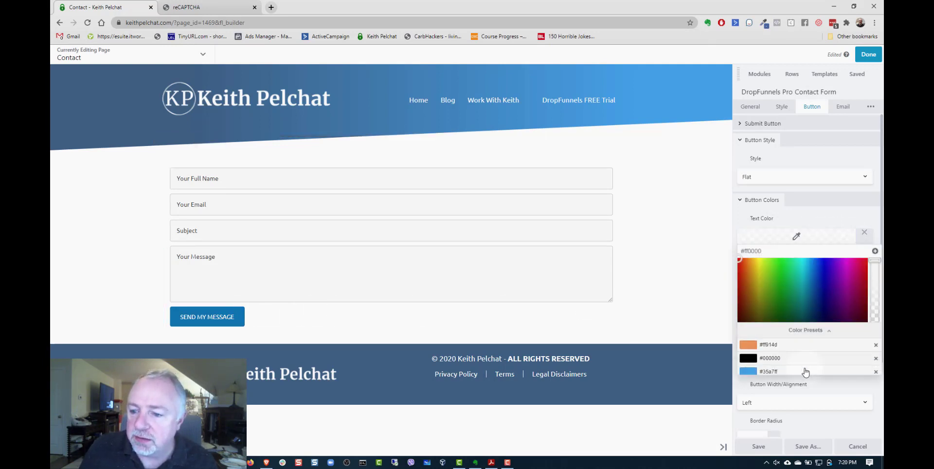
left_click(774, 315)
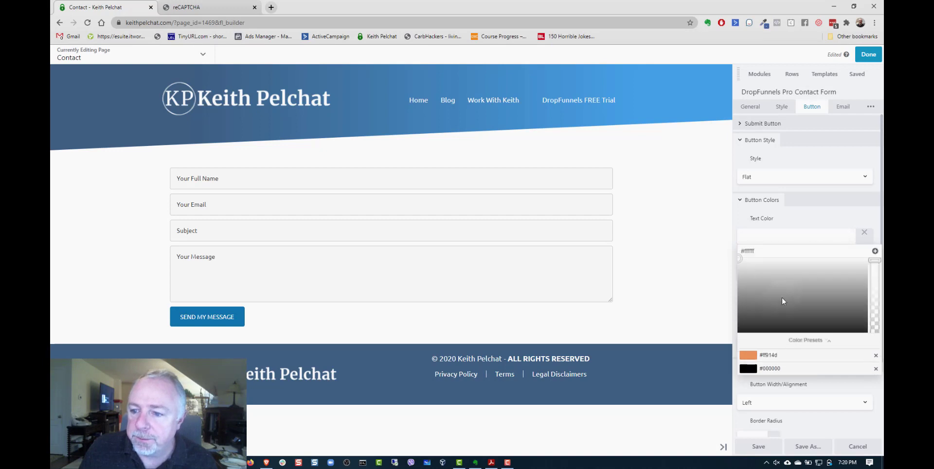
left_click(809, 220)
left_click(816, 272)
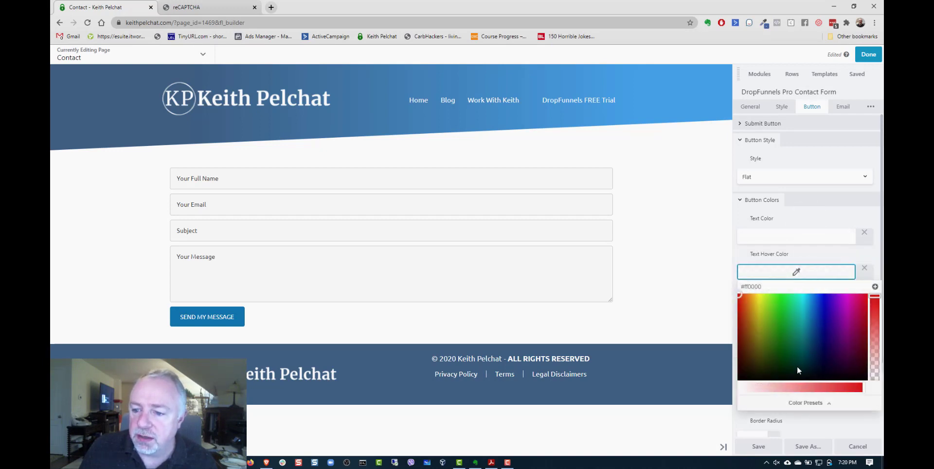
left_click(803, 402)
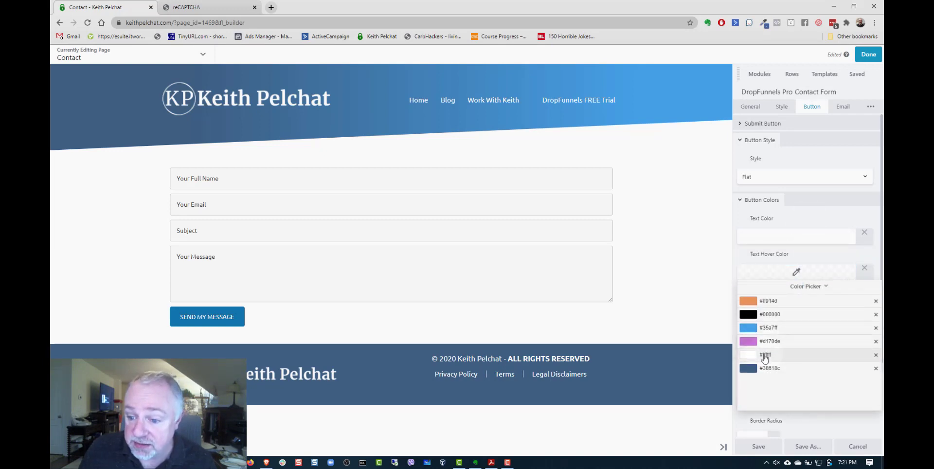
left_click(767, 355)
left_click(813, 218)
- Set the submit button's background color to the orange preset #ff914d
left_click(816, 311)
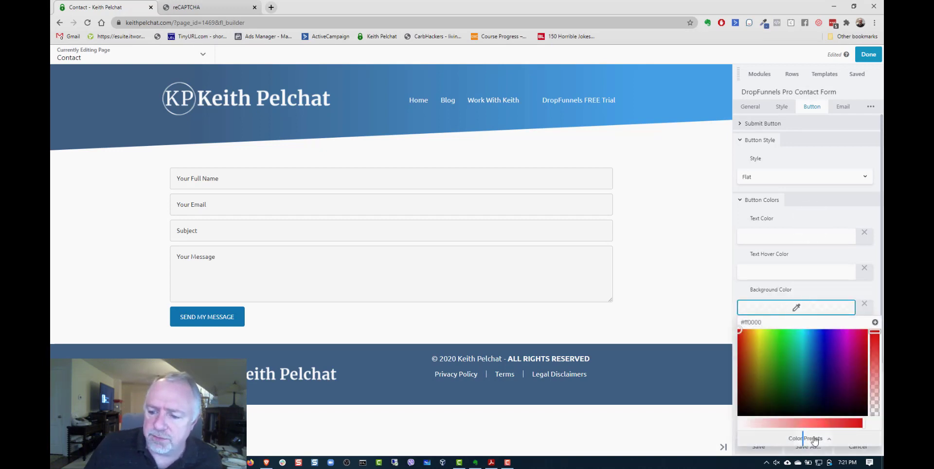
left_click(813, 437)
left_click(779, 384)
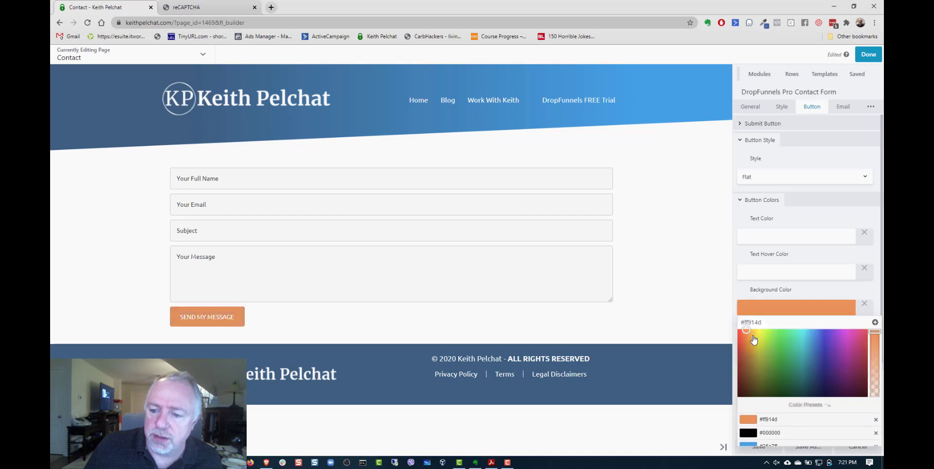
left_click(799, 291)
- Set the button's background hover color to a darker shade of the orange preset #ff914d, about #ff7a28
scroll(803, 280, "down", 2)
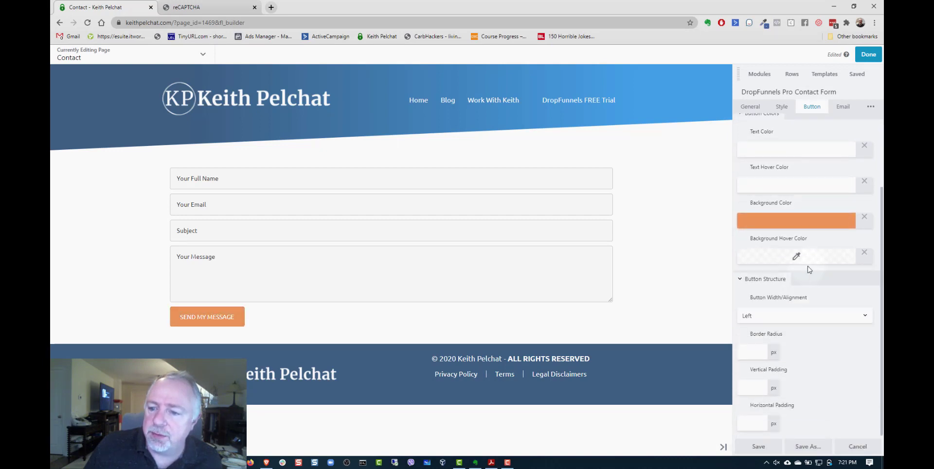
left_click(818, 261)
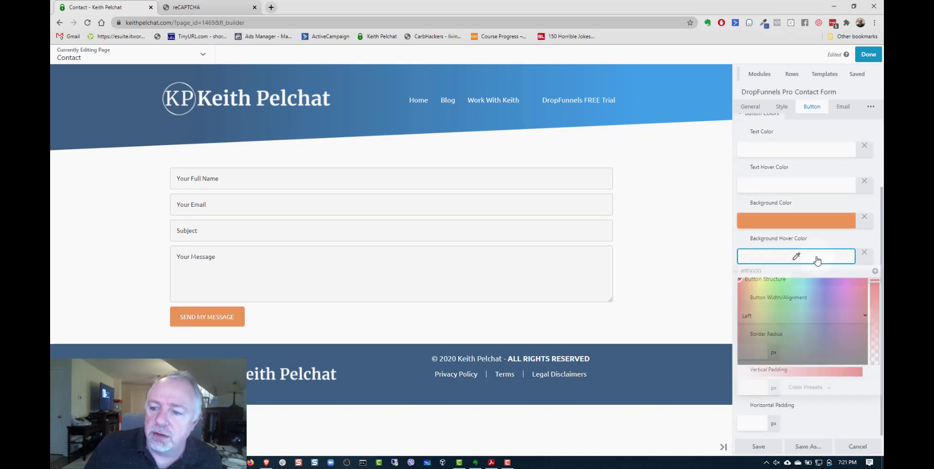
left_click(809, 388)
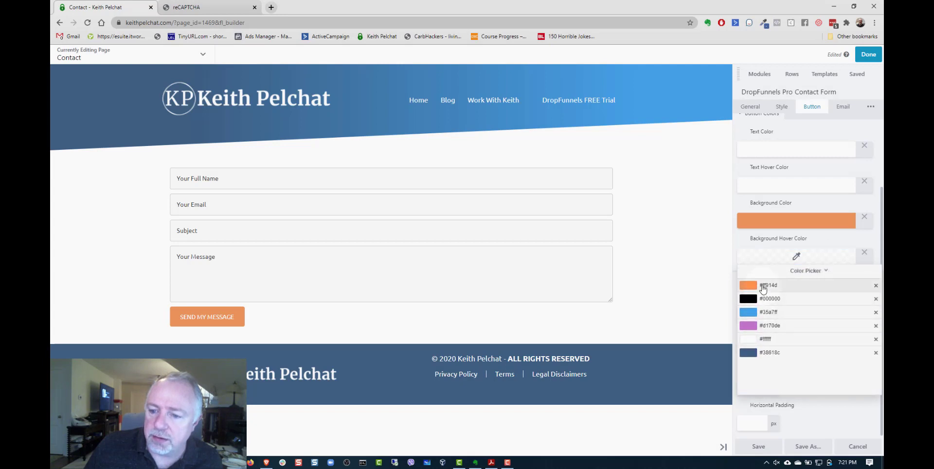
left_click(763, 287)
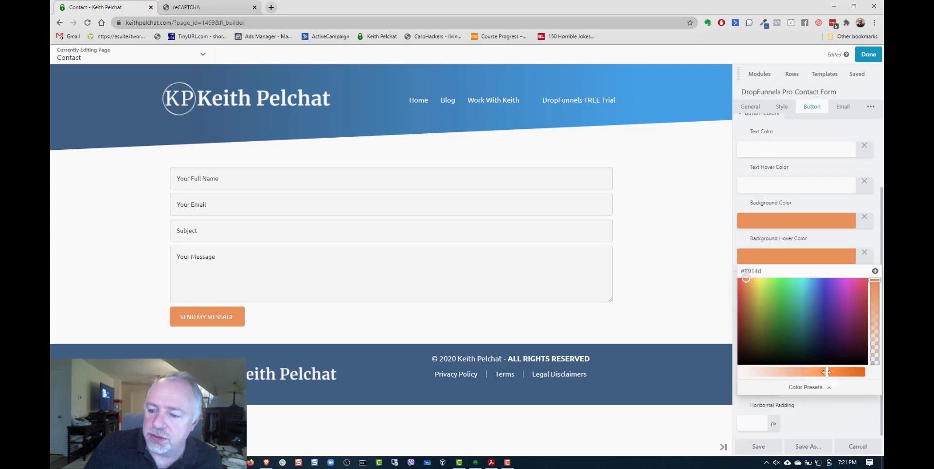
left_click_drag(826, 372, 845, 372)
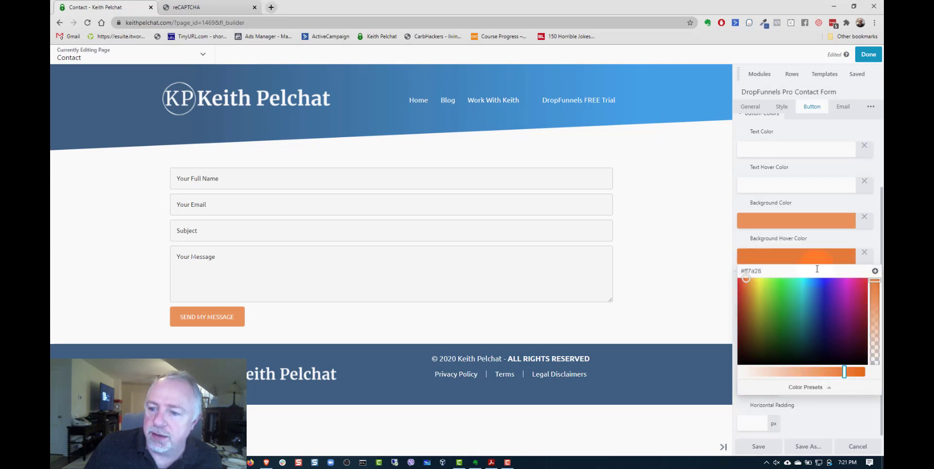
left_click(816, 238)
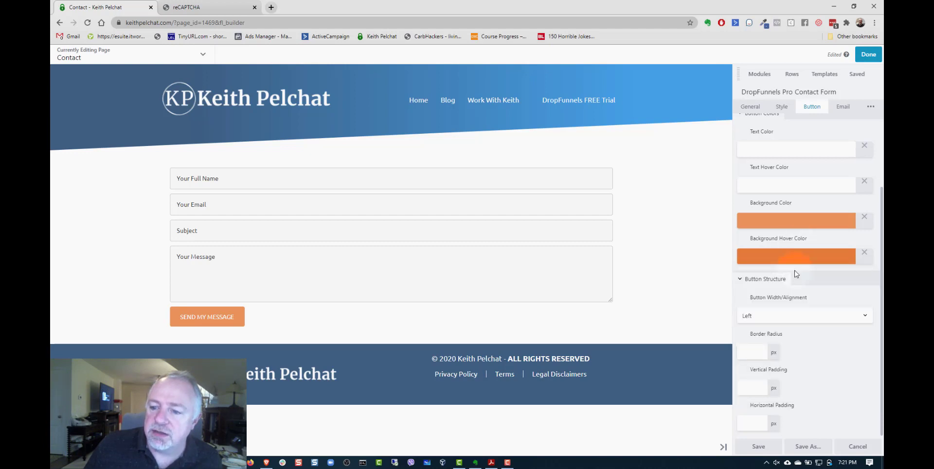
left_click(807, 256)
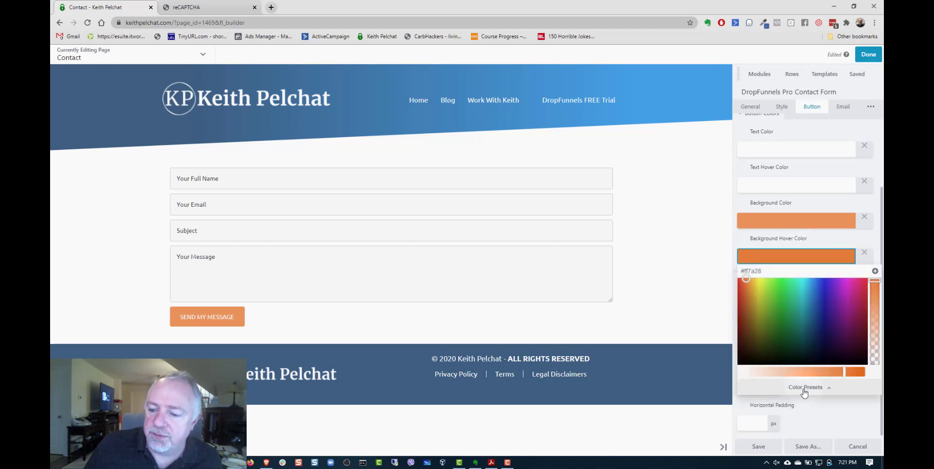
left_click(805, 388)
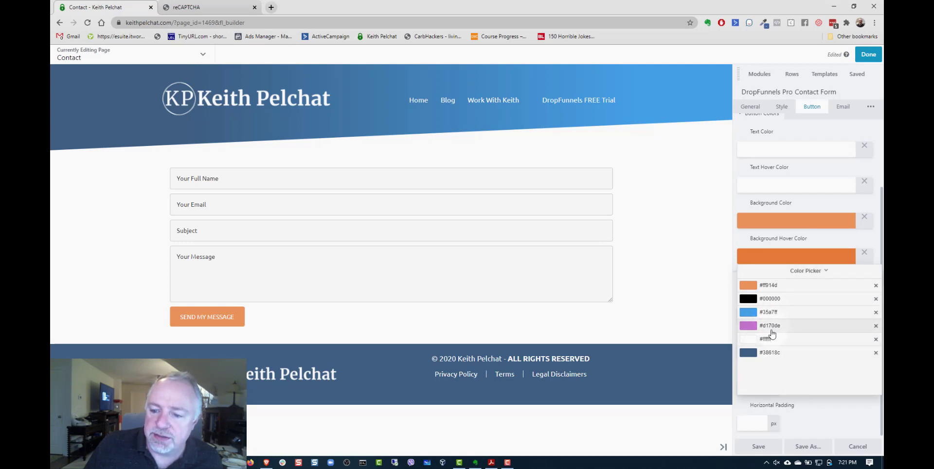
left_click(791, 267)
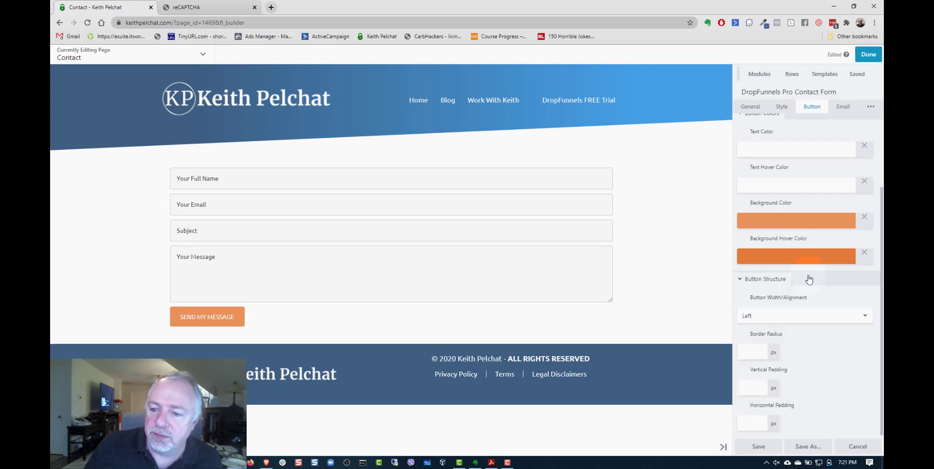
- Center the submit button and set its border radius to 10 px
left_click(784, 317)
left_click(777, 360)
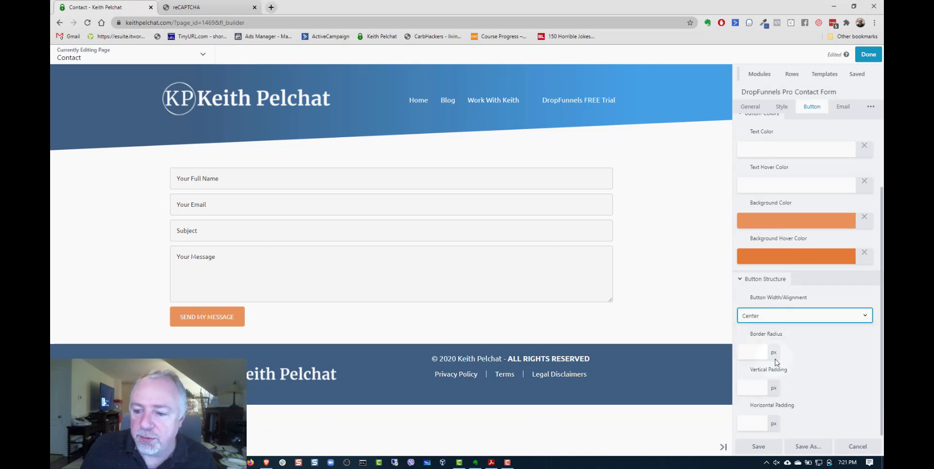
left_click(821, 297)
scroll(797, 366, "down", 1)
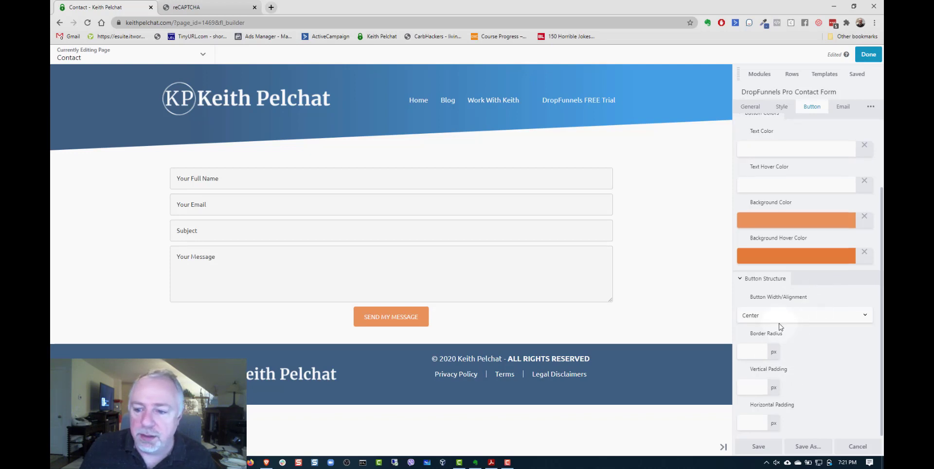
left_click(754, 351)
left_click_drag(745, 372, 759, 374)
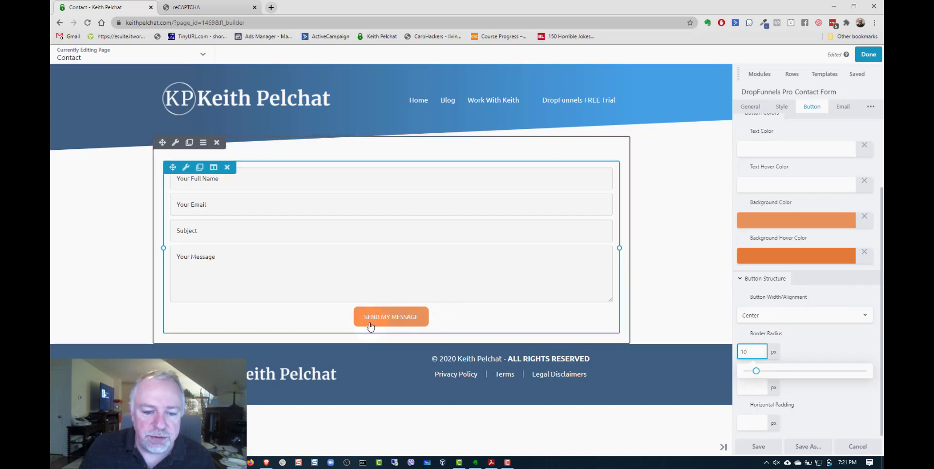
- Set the submit button's vertical and horizontal padding to 20 px each, and collapse the button settings sections
left_click(753, 390)
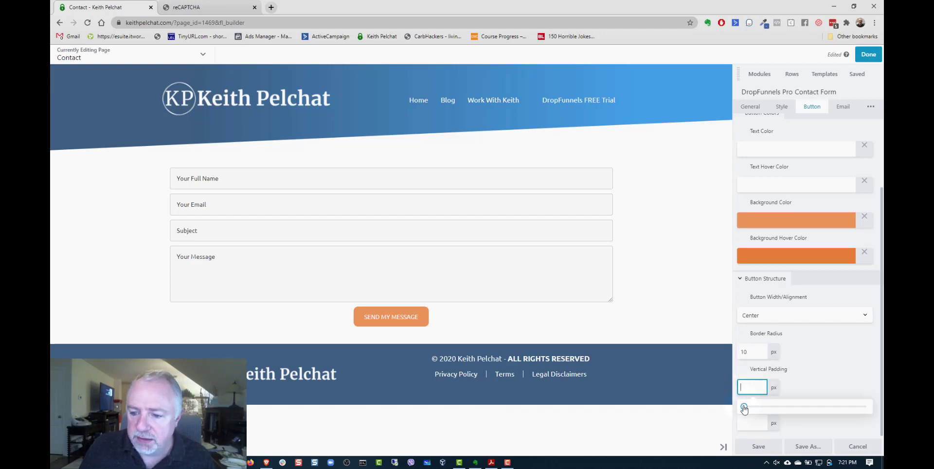
left_click_drag(744, 408, 771, 408)
left_click(752, 422)
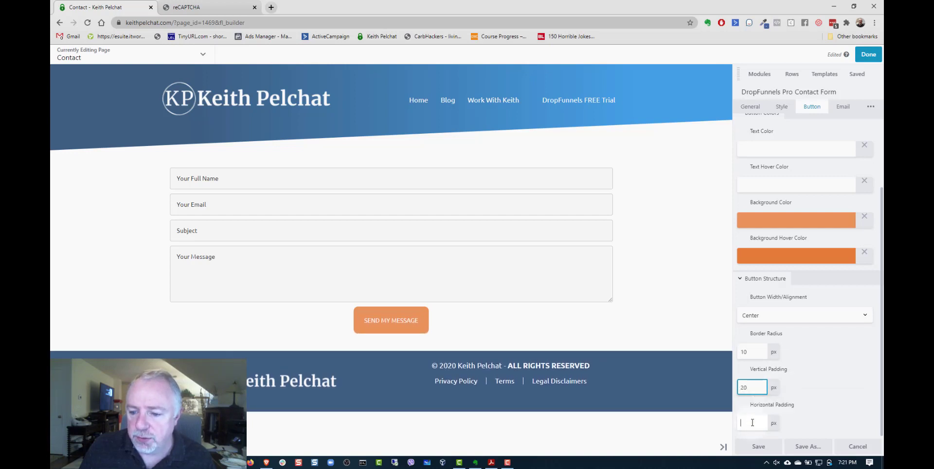
left_click_drag(745, 405, 772, 407)
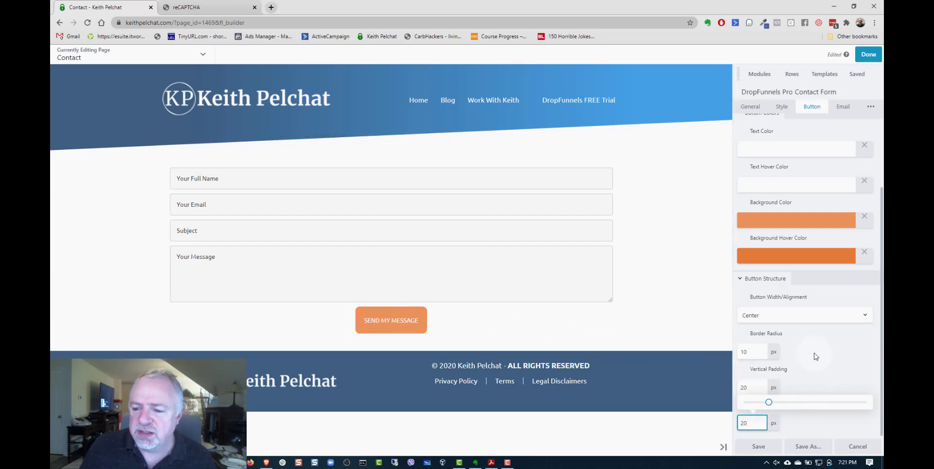
scroll(772, 157, "up", 1)
left_click(761, 154)
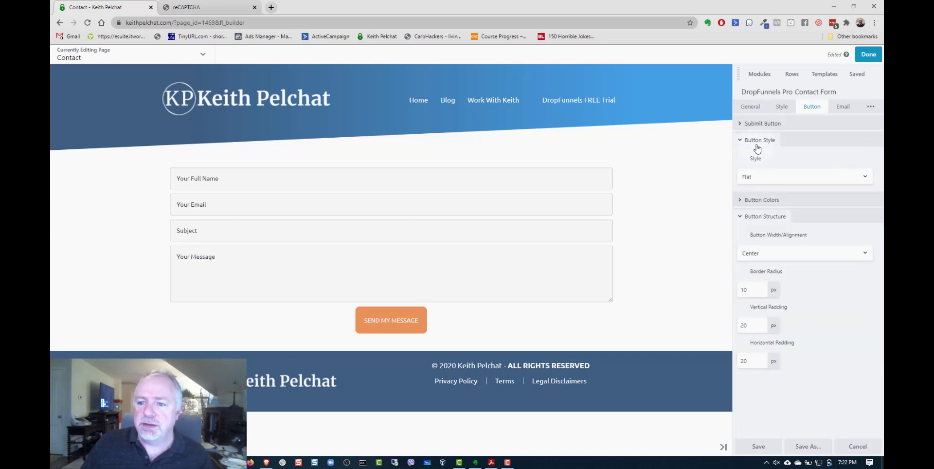
left_click(757, 144)
left_click(760, 174)
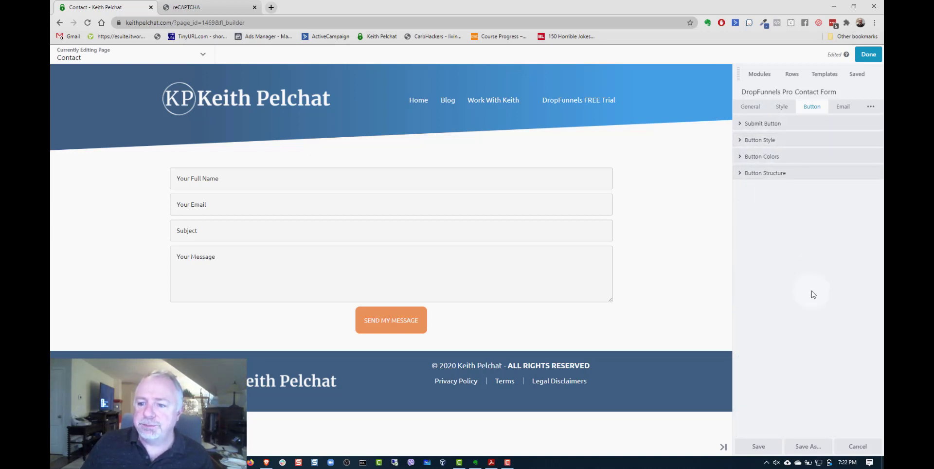
- Open the contact form's email settings, collapse the email template section and read the Send To Email help
left_click(843, 110)
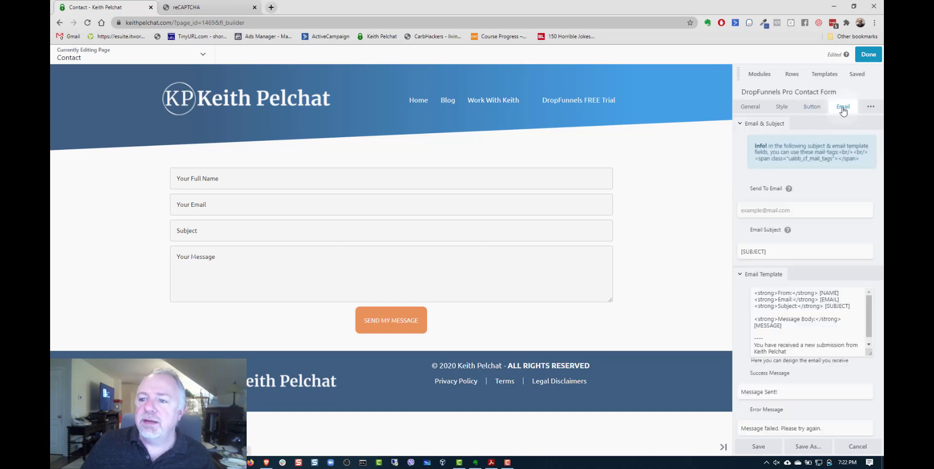
left_click(764, 278)
mouse_move(787, 190)
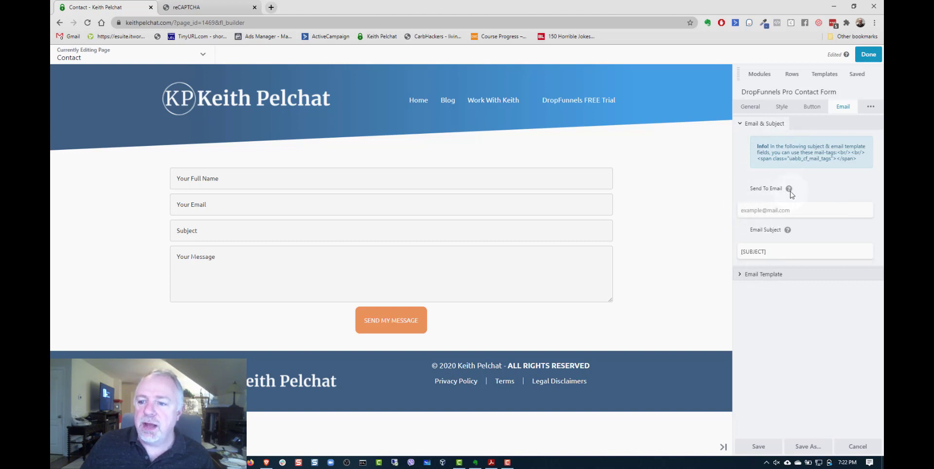
- Enter the site owner's email address as the contact form's Send To Email recipient
left_click(752, 213)
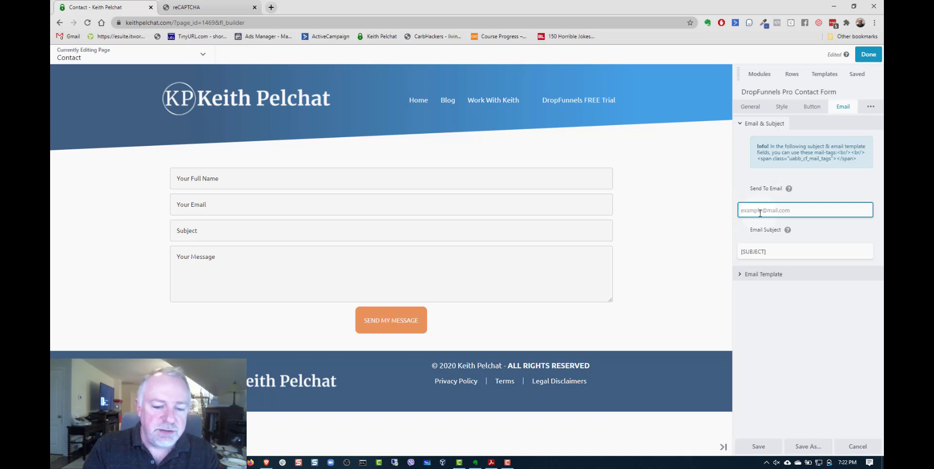
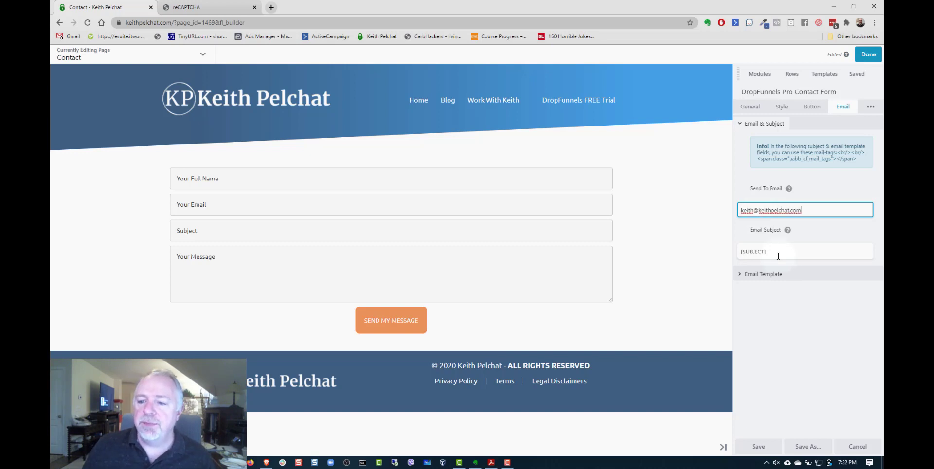
- Replace the email subject with the site's domain in capitals followed by "Website Contact", and collapse the Email & Subject section
left_click_drag(775, 253, 709, 257)
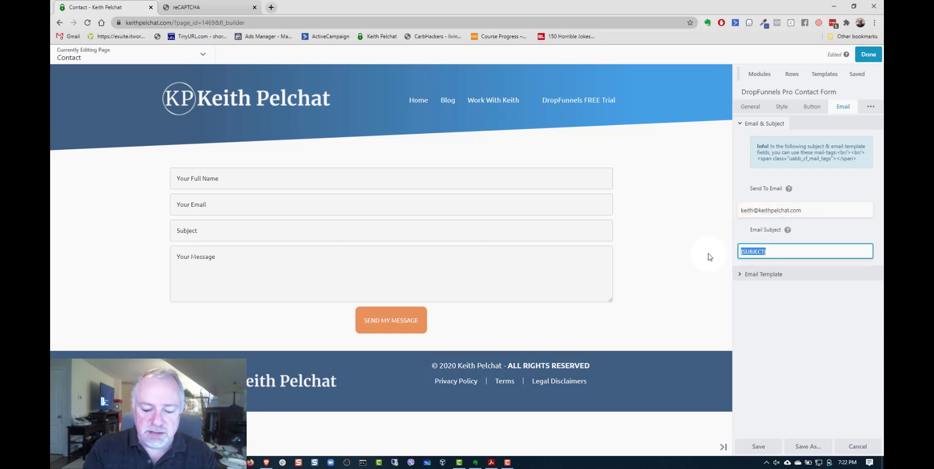
type("K")
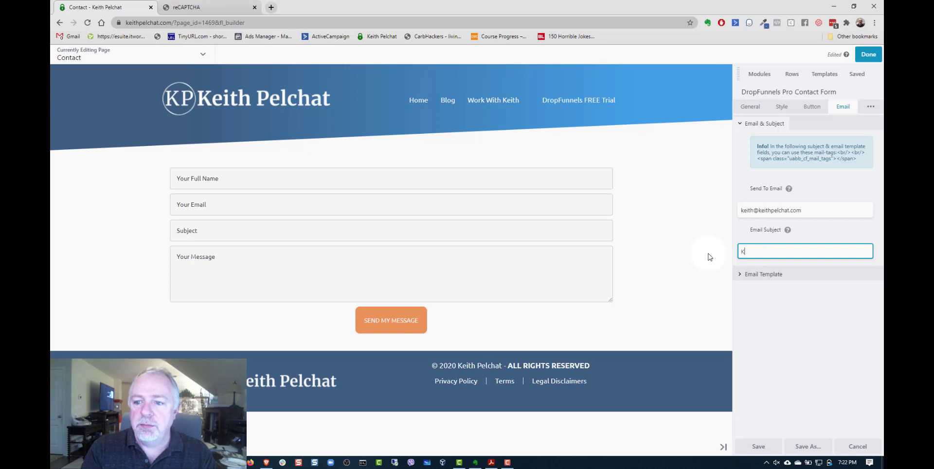
type("EITHPE")
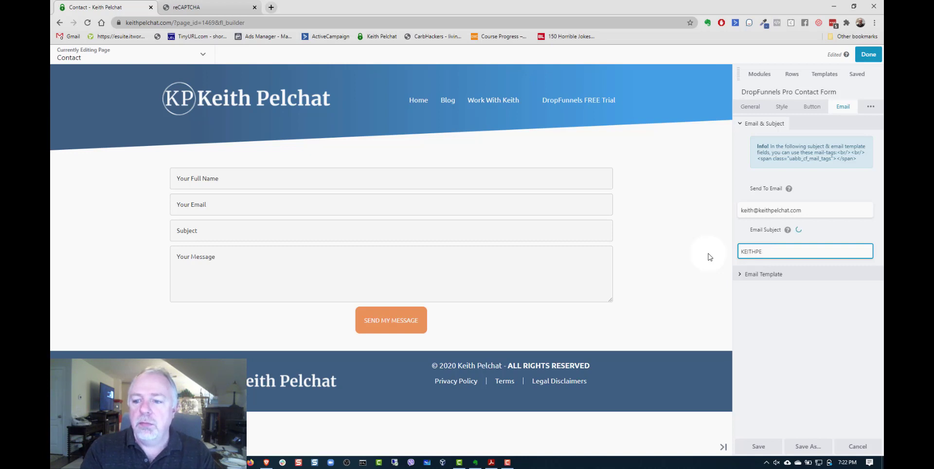
type("LCHAT>COM")
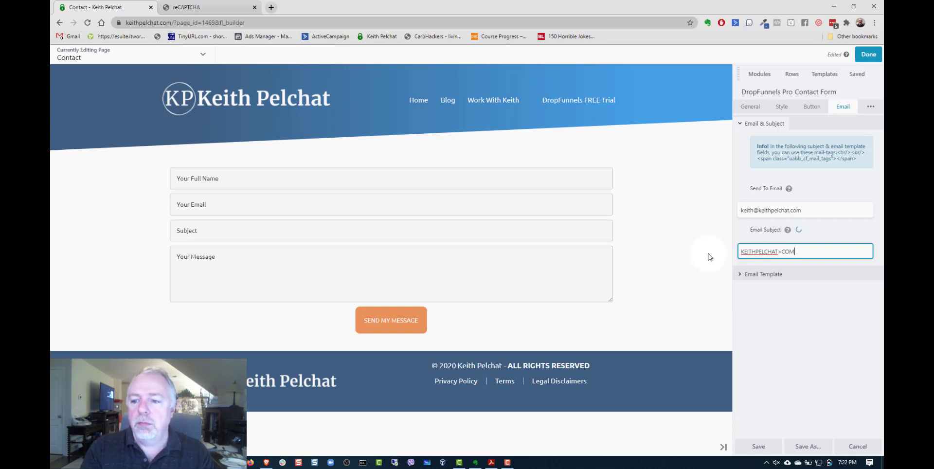
key("BackSpace")
key("BackSpace")
key("BackSpace")
key("BackSpace")
type(".COM Website Contact")
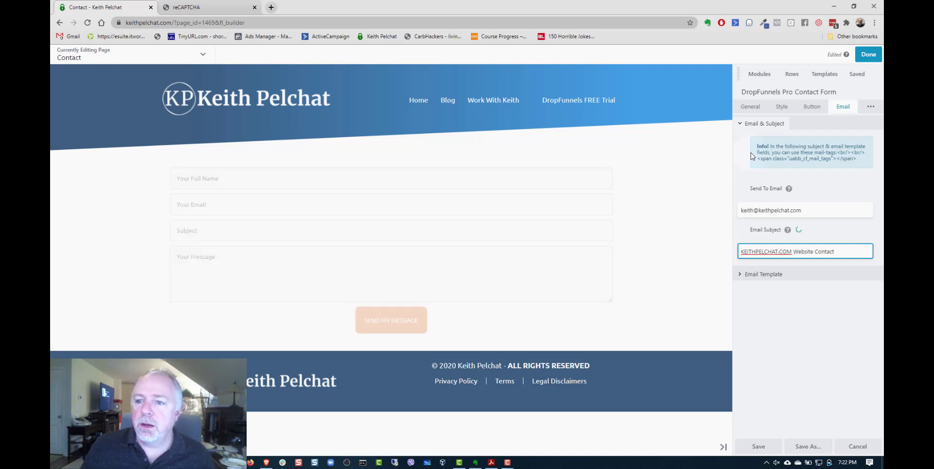
left_click(753, 124)
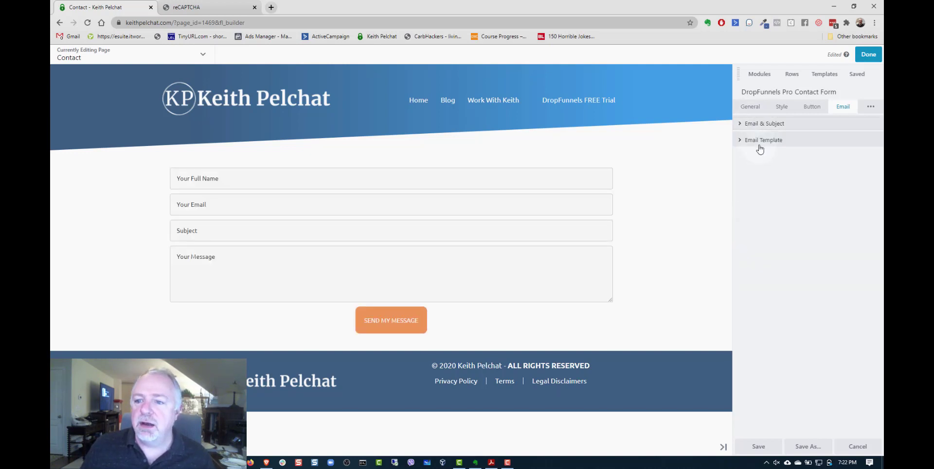
- In the email template's closing line, replace the site owner's name with "your website:" on the same line as the site URL
left_click(759, 146)
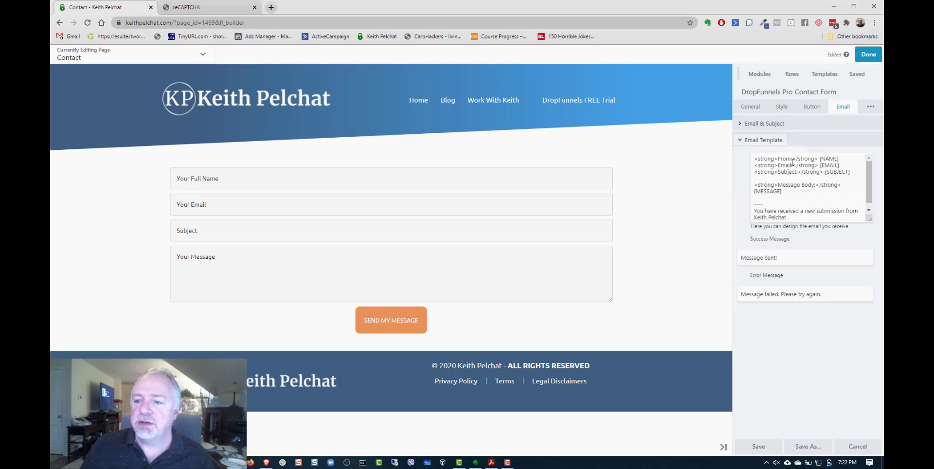
left_click_drag(870, 218, 871, 286)
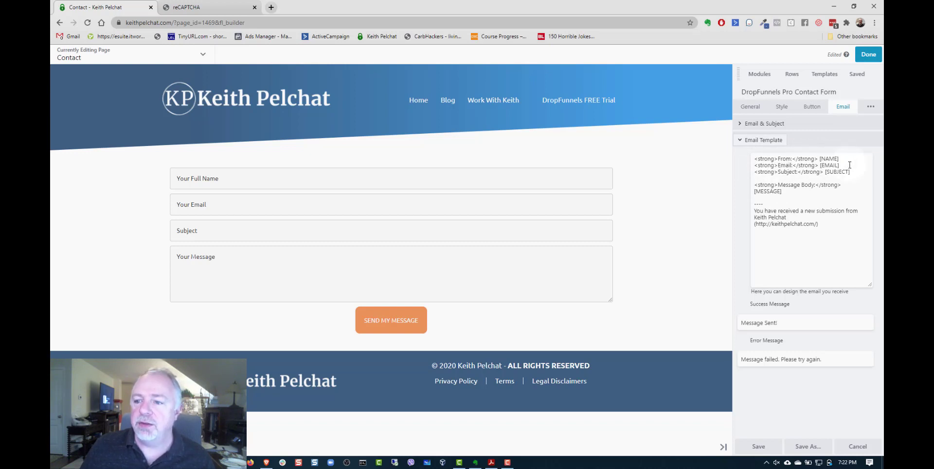
left_click(799, 217)
left_click(753, 217, "shift")
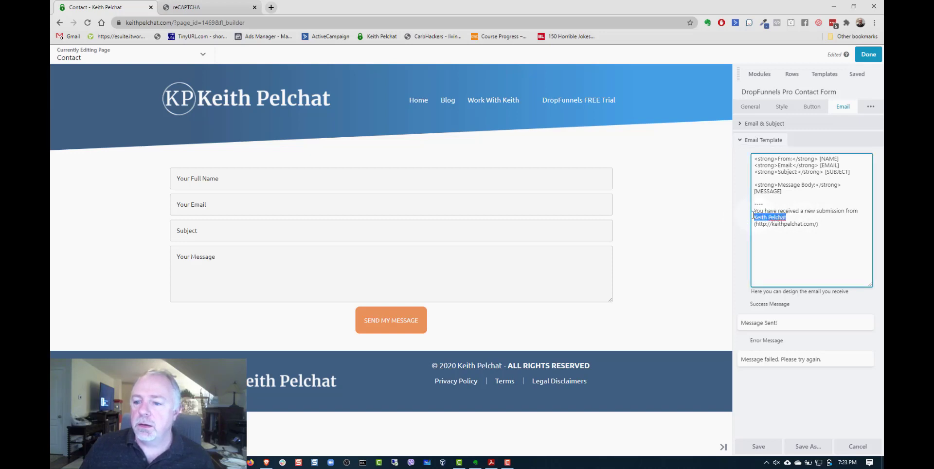
type("your webs")
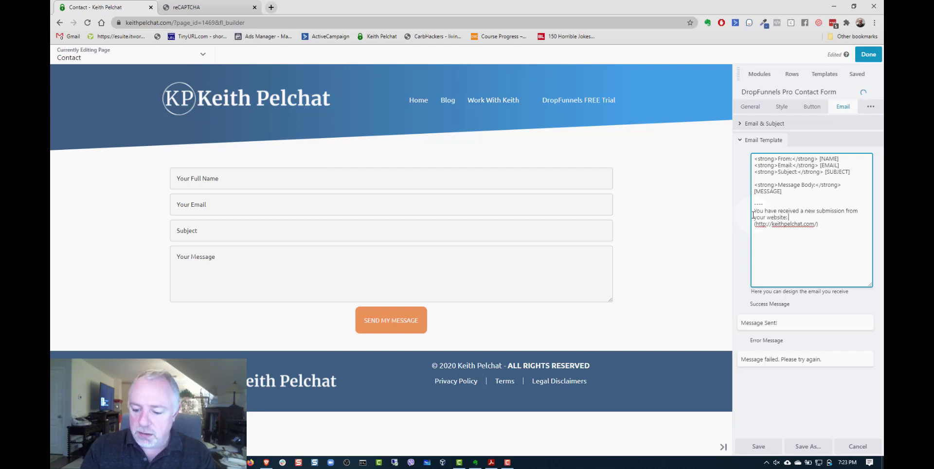
key("Delete")
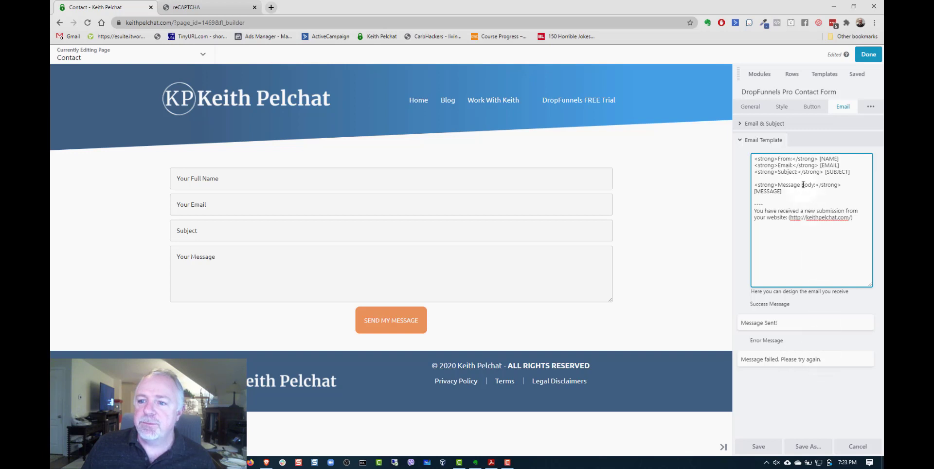
left_click(763, 141)
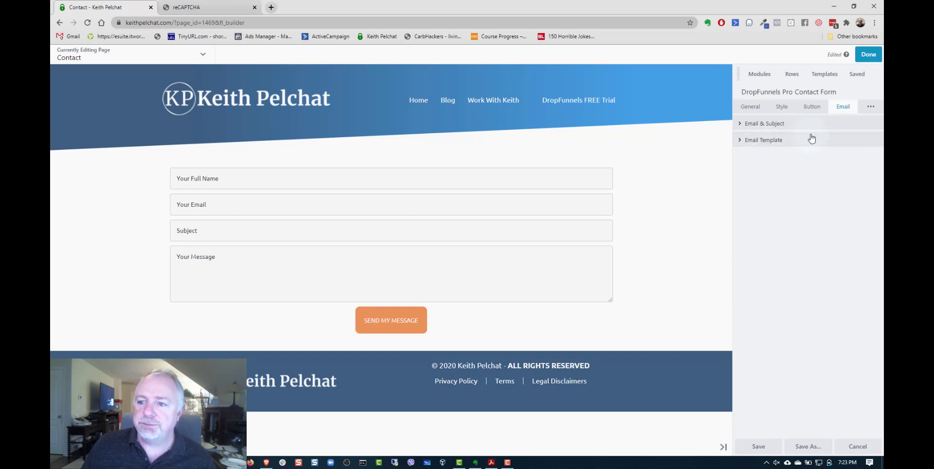
- Set the contact form's input text font size to 20 px in the typography settings
left_click(871, 108)
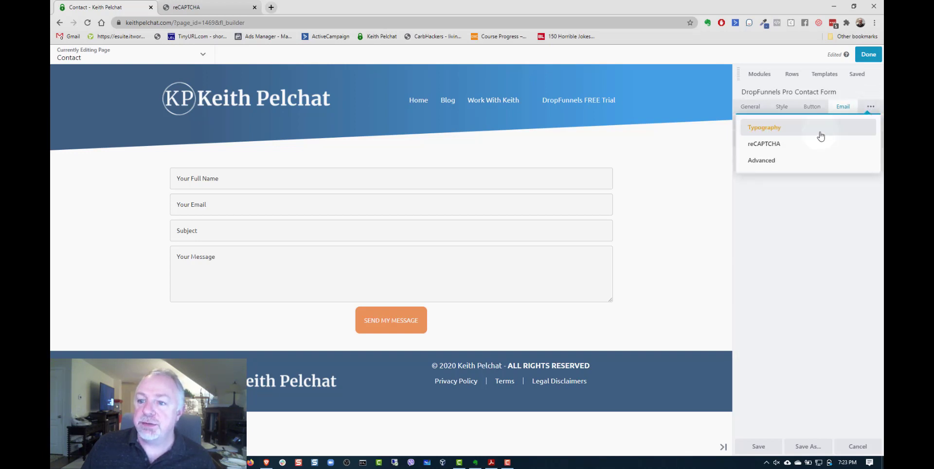
left_click(769, 132)
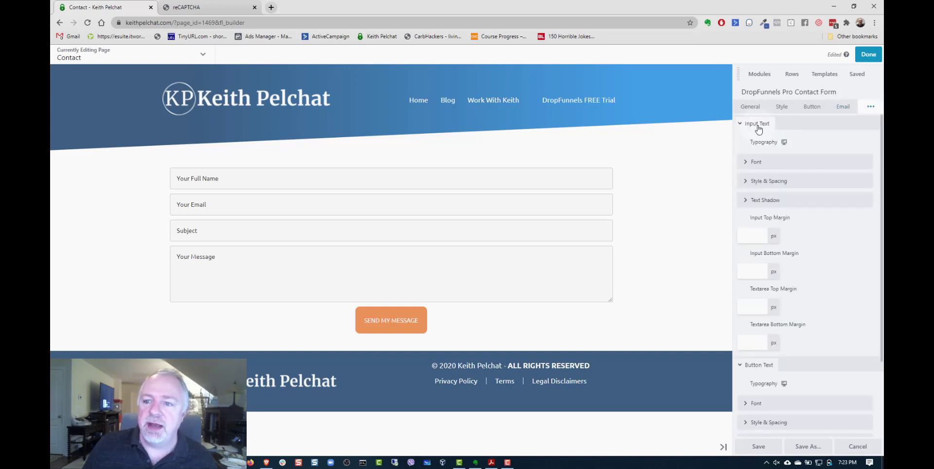
left_click(745, 365)
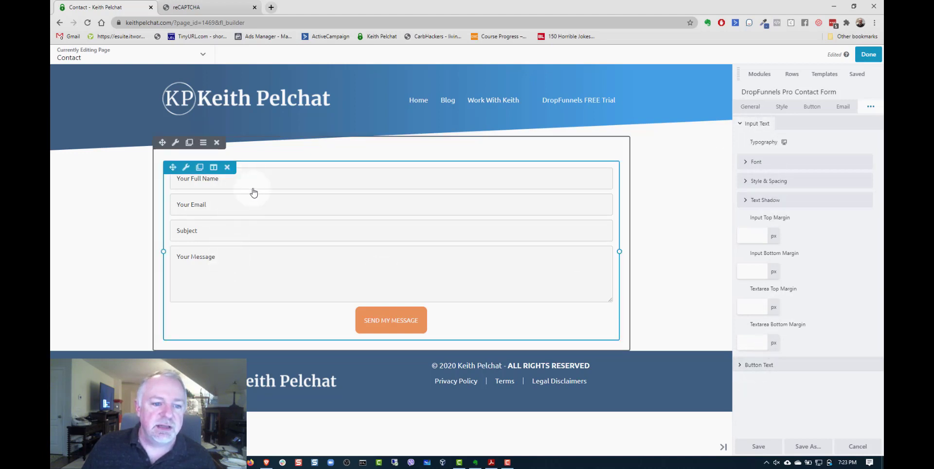
left_click(770, 165)
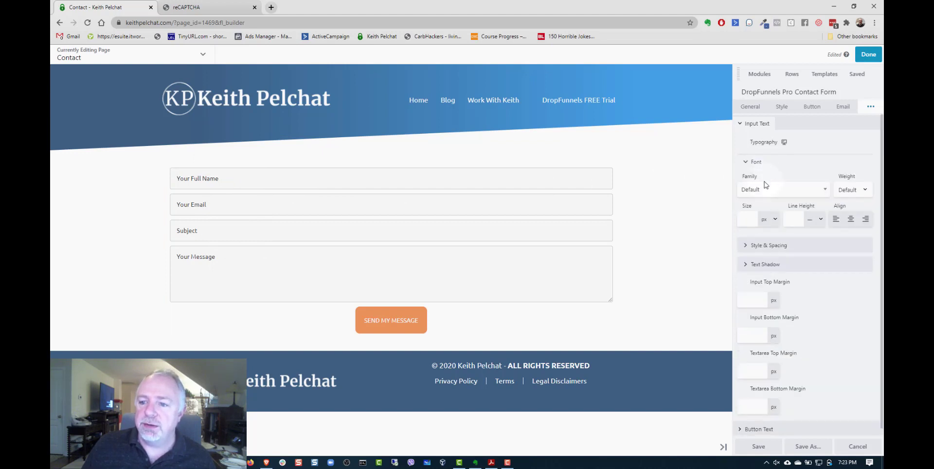
left_click(755, 220)
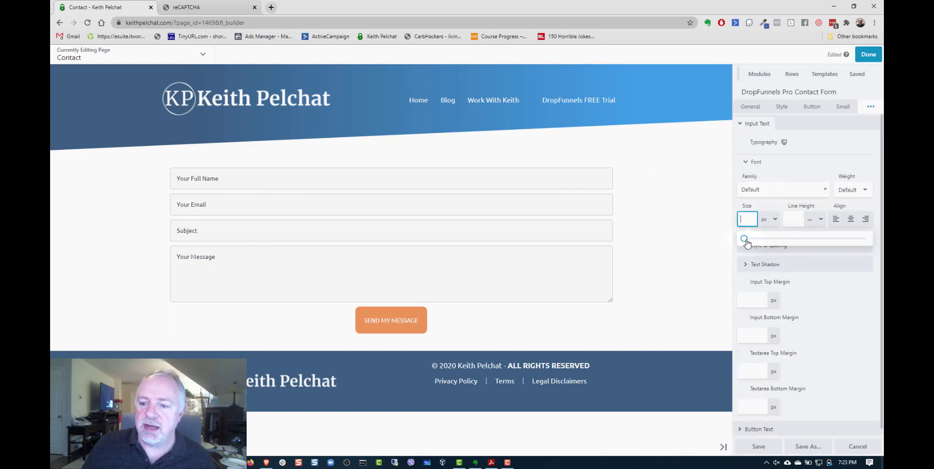
left_click_drag(747, 242, 771, 243)
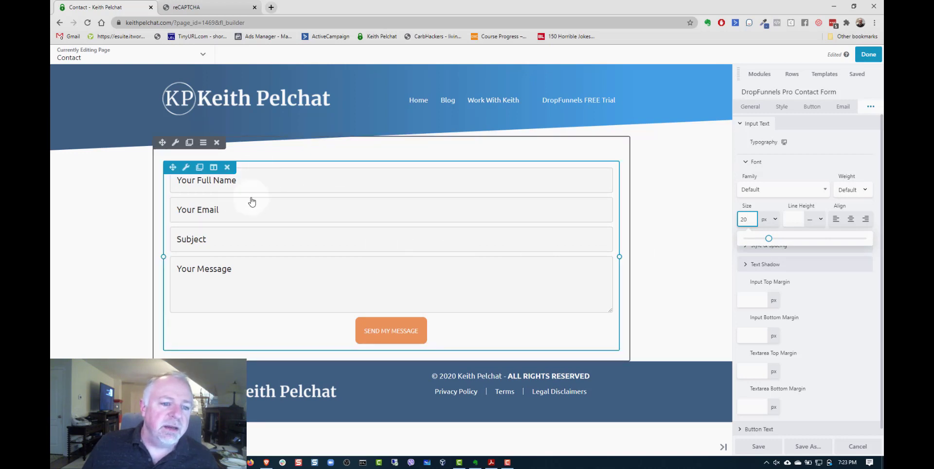
left_click(759, 127)
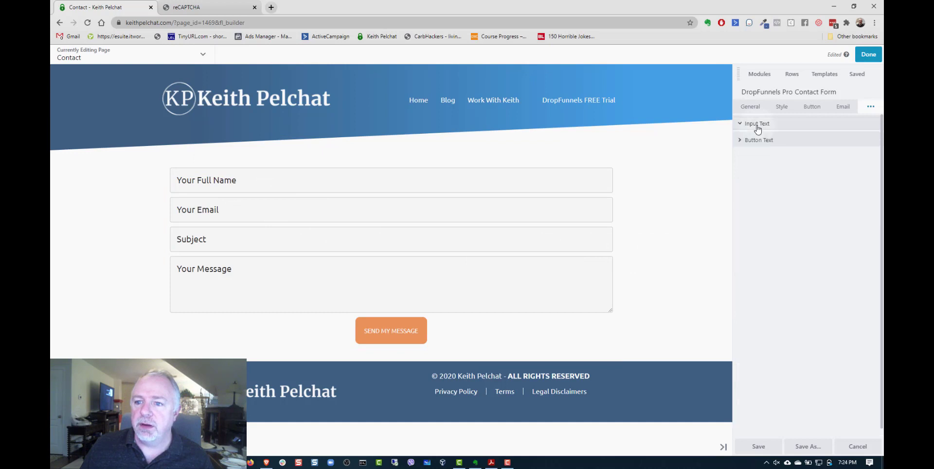
- Set the submit button's text to a 20 px font size and Bold weight
left_click(757, 140)
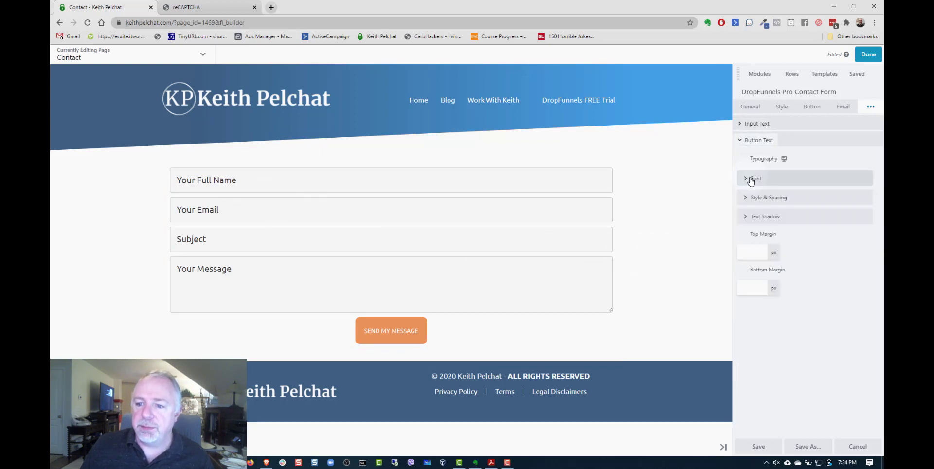
left_click(749, 178)
left_click(748, 235)
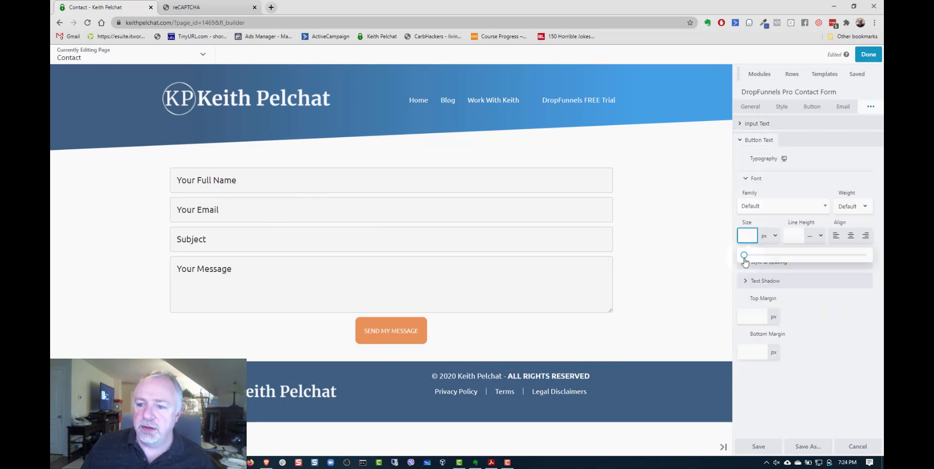
left_click_drag(744, 255, 769, 256)
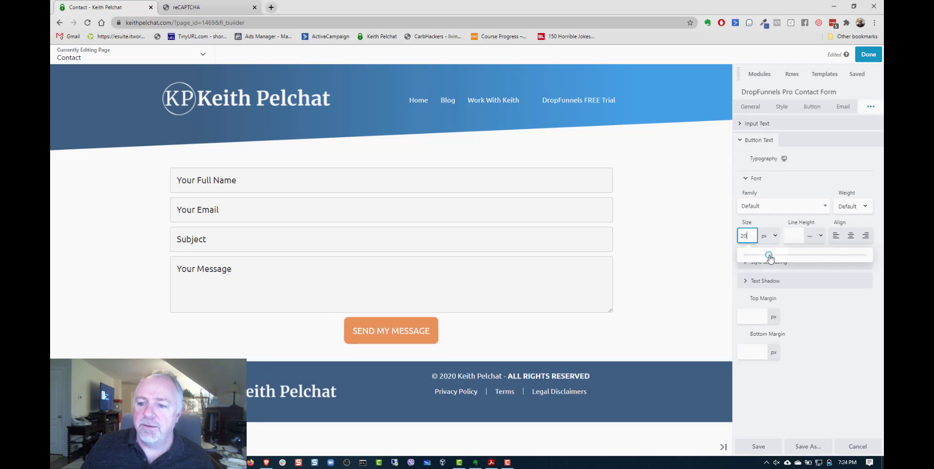
left_click(856, 209)
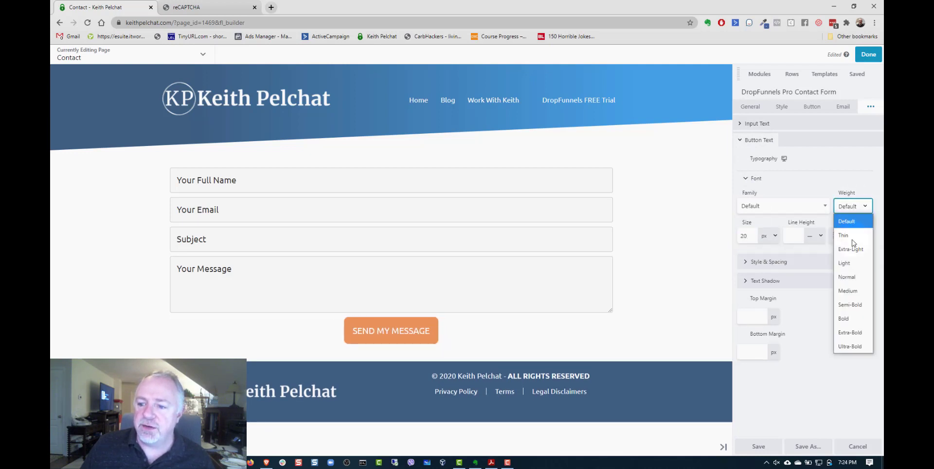
left_click(857, 320)
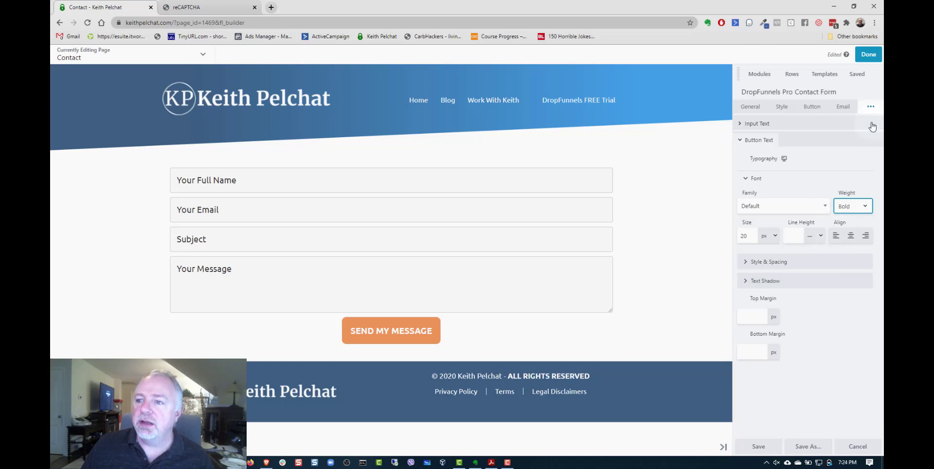
- Review the form's advanced settings for spacing, visibility, animation, HTML element and export/import
left_click(871, 107)
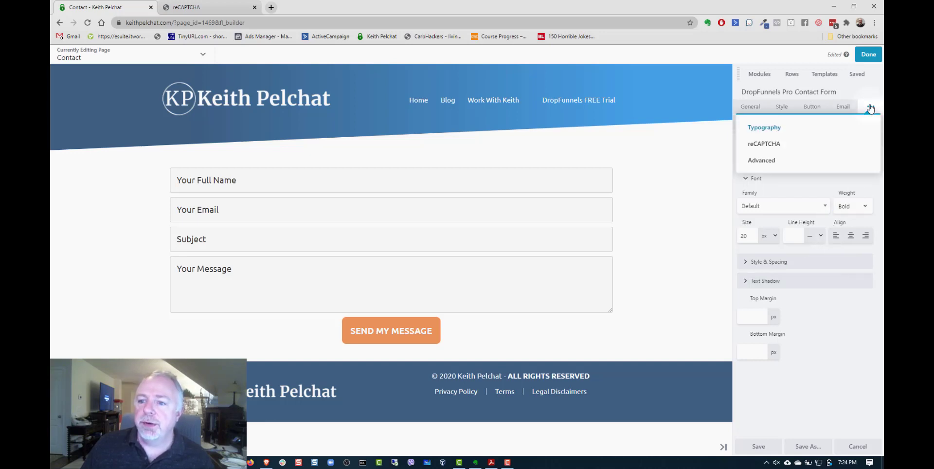
left_click(769, 165)
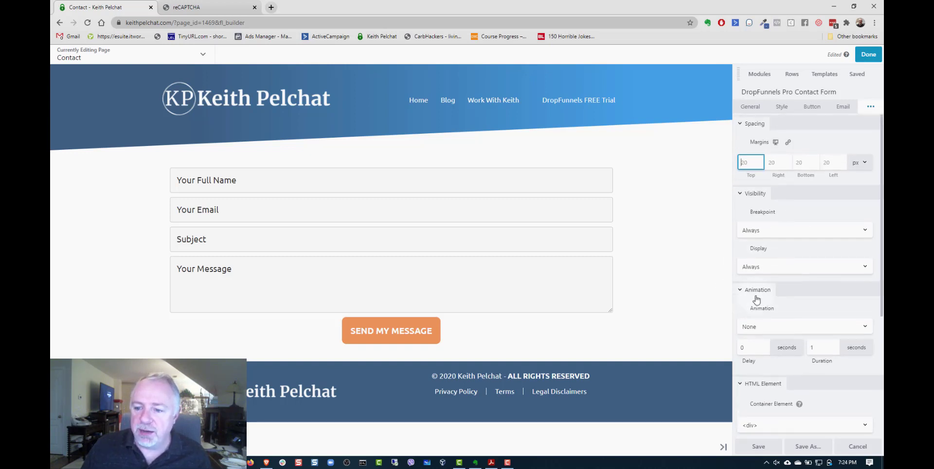
scroll(760, 298, "down", 1)
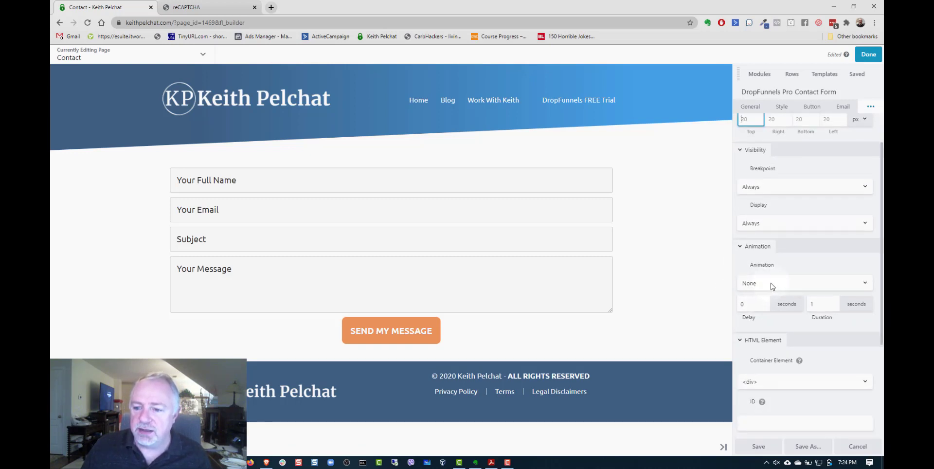
scroll(773, 286, "down", 3)
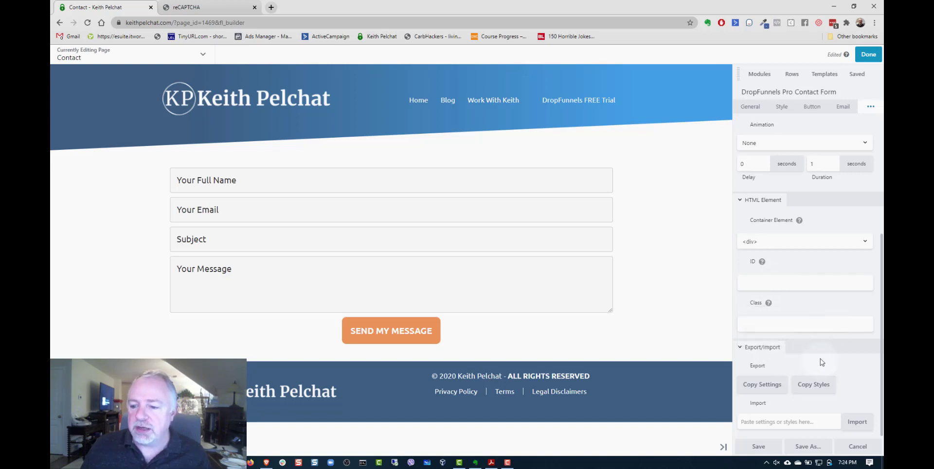
scroll(821, 358, "up", 4)
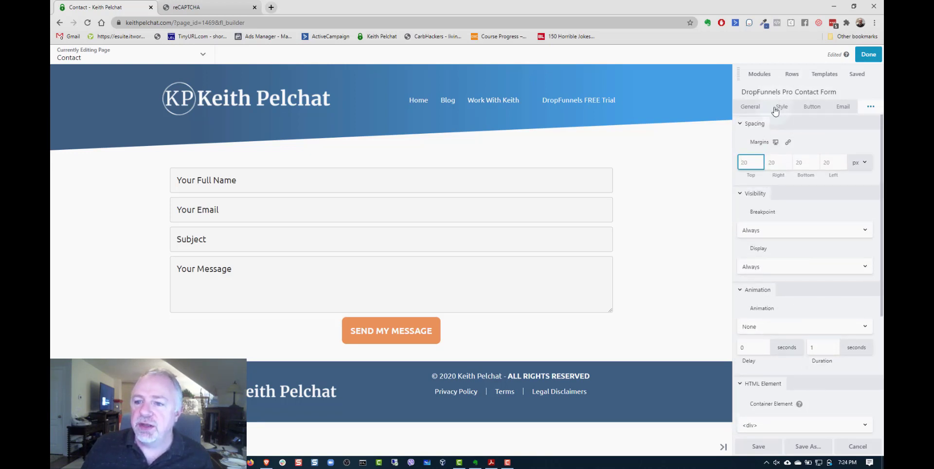
- Set the contact form's reCAPTCHA field to Show
left_click(871, 107)
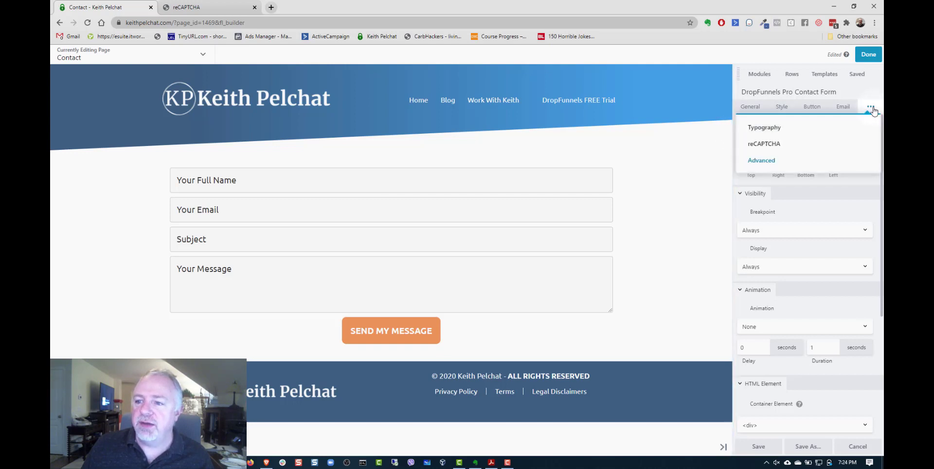
left_click(772, 146)
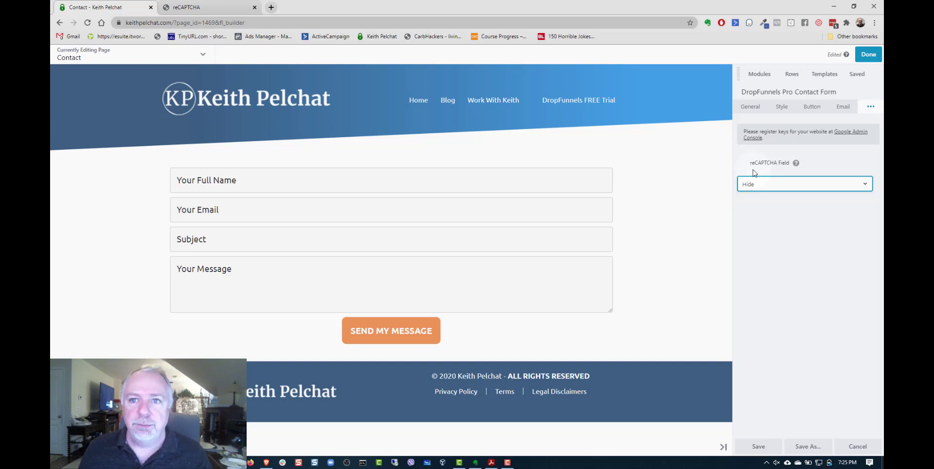
left_click(790, 185)
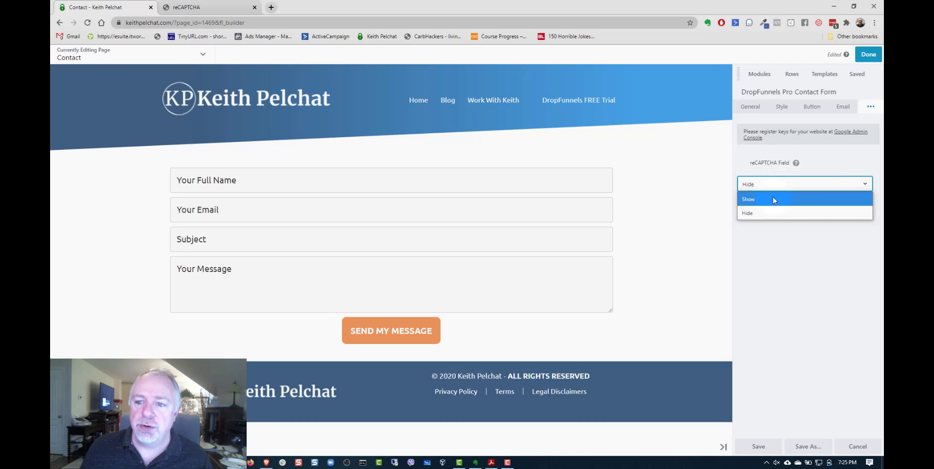
left_click(776, 199)
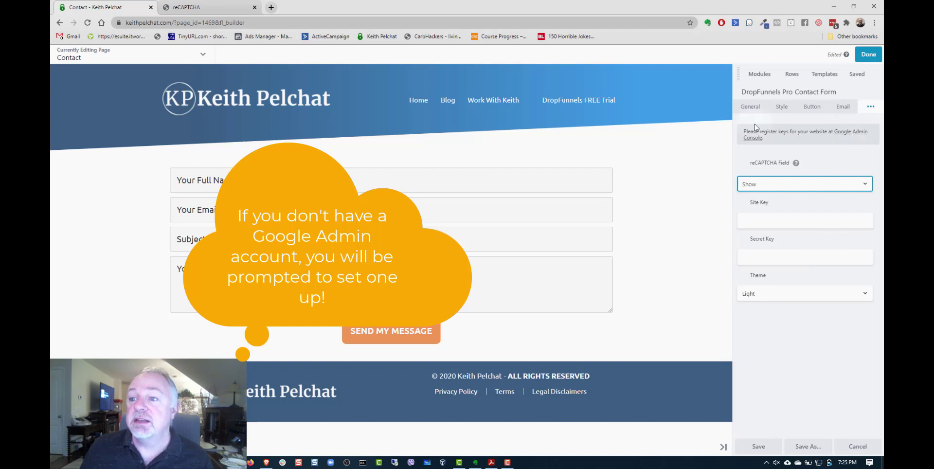
- Switch to the Google reCAPTCHA console and review the already registered site's label, reCAPTCHA type, domains and security settings
left_click(168, 11)
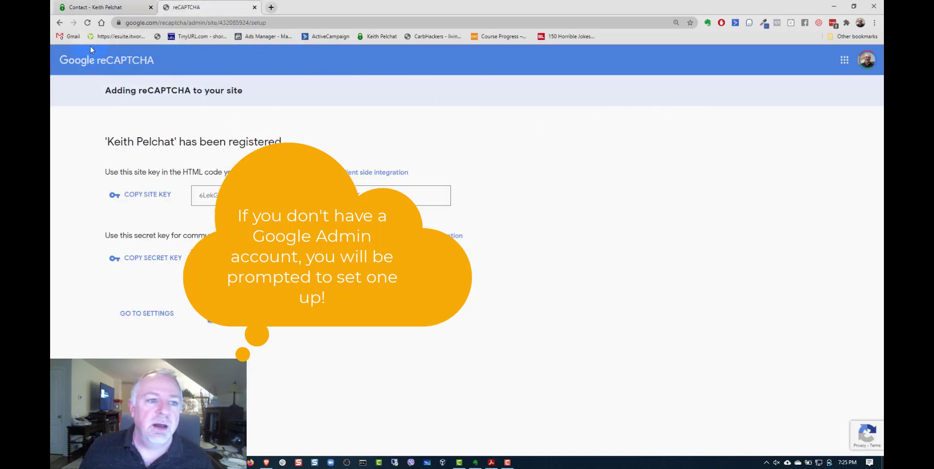
left_click(147, 313)
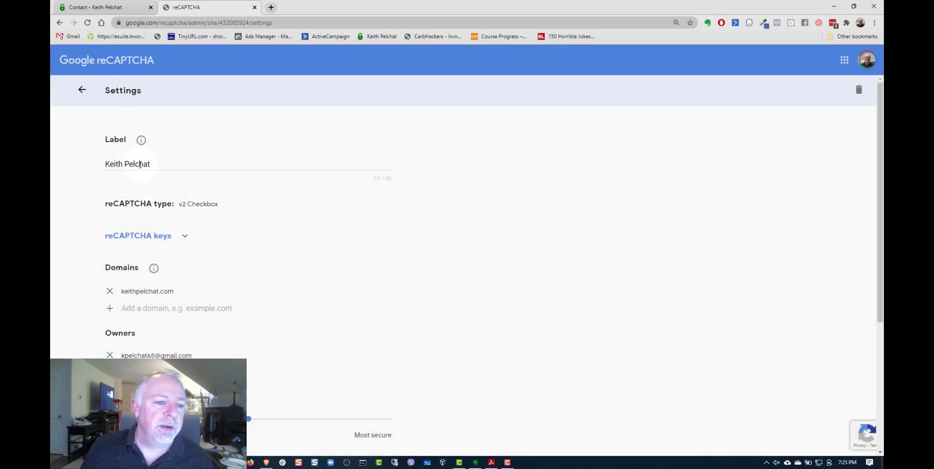
scroll(163, 224, "down", 1)
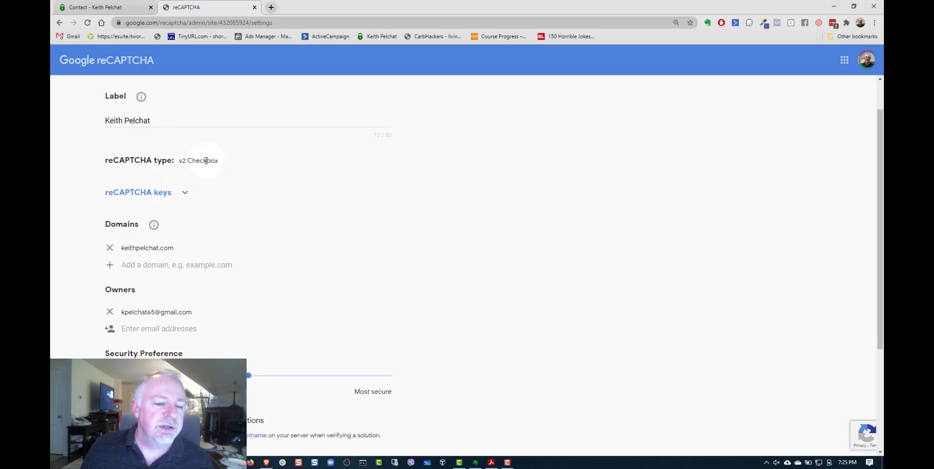
scroll(451, 156, "up", 1)
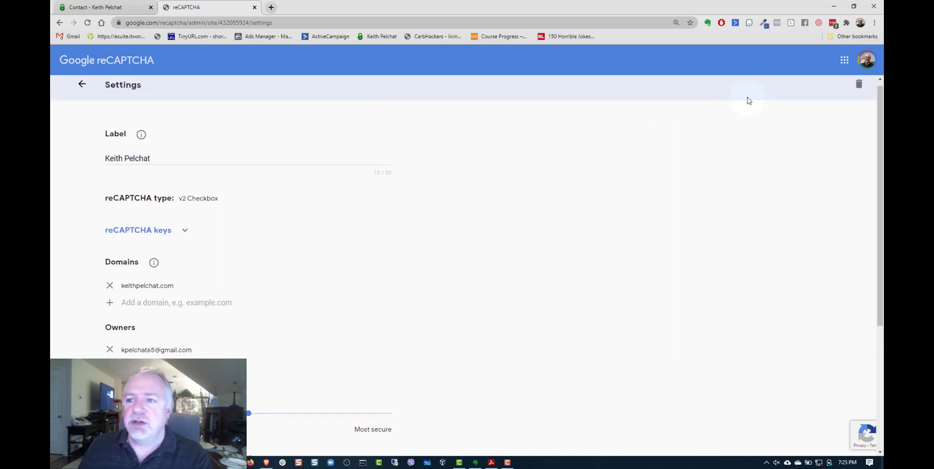
left_click(81, 90)
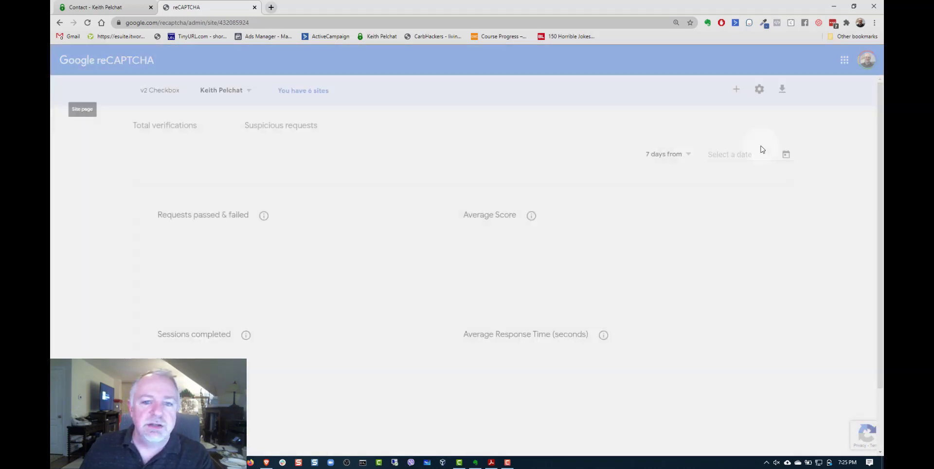
- Start a new site registration in the reCAPTCHA console, using the website's domain name as its label
left_click(736, 91)
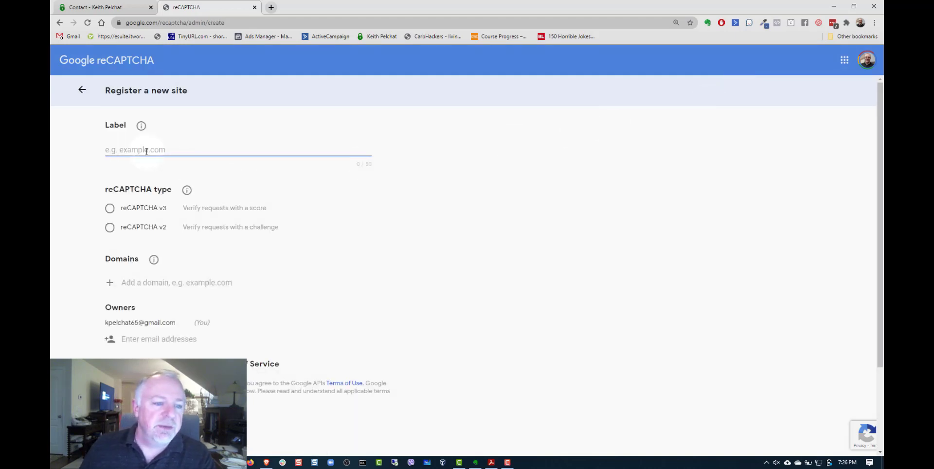
type("Keith")
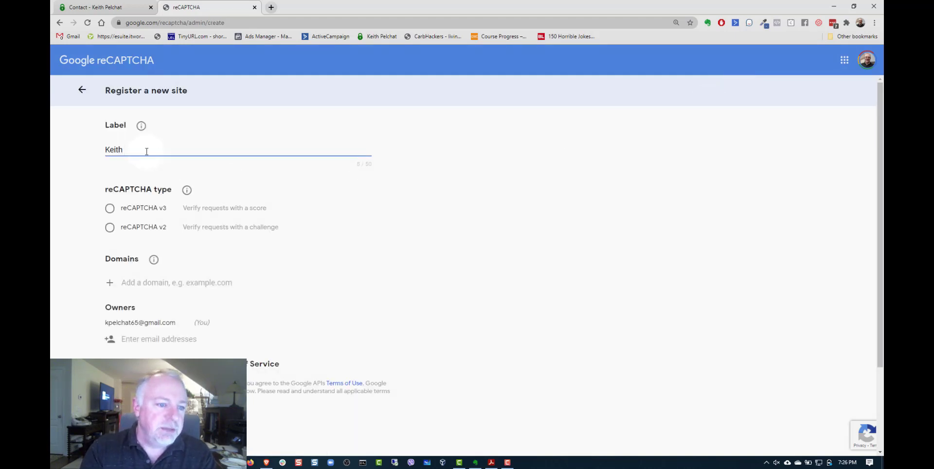
type("Peldfhat")
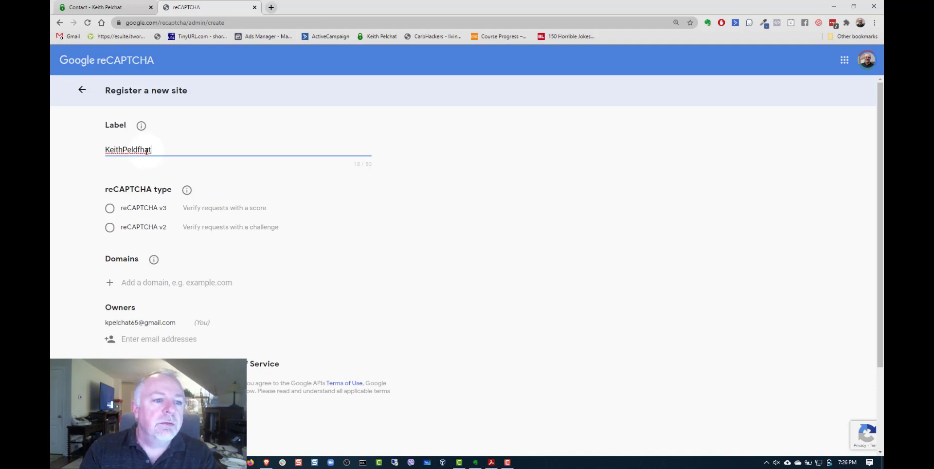
key("BackSpace")
key("BackSpace")
key("BackSpace")
key("BackSpace")
key("BackSpace")
type("chat")
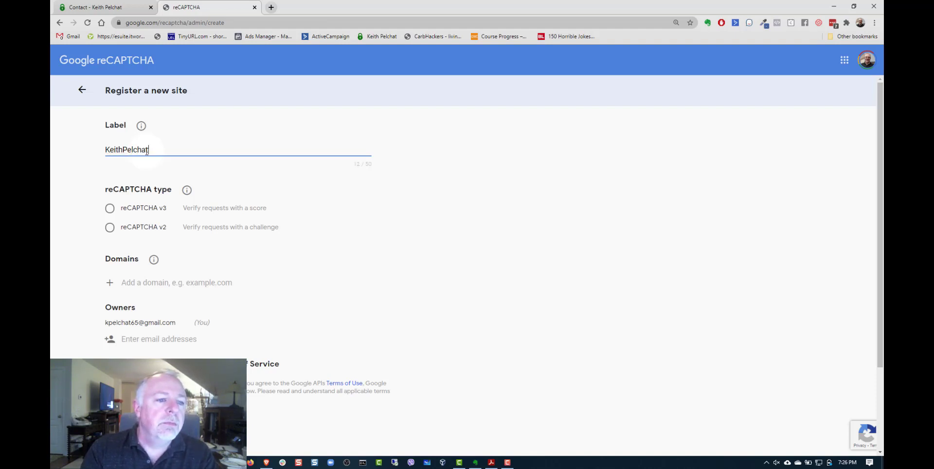
type(".com")
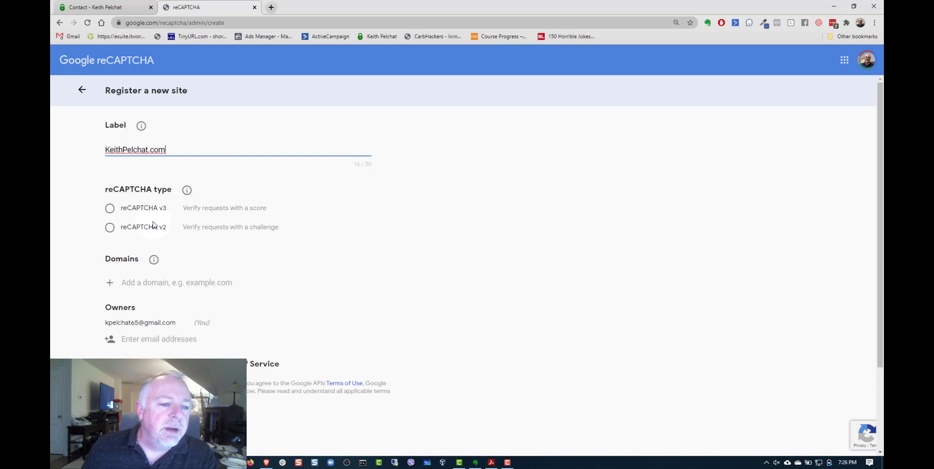
- Register the site as reCAPTCHA v2 with the "I'm not a robot" Checkbox, entering the website's domain and accepting the Terms of Service
left_click(116, 229)
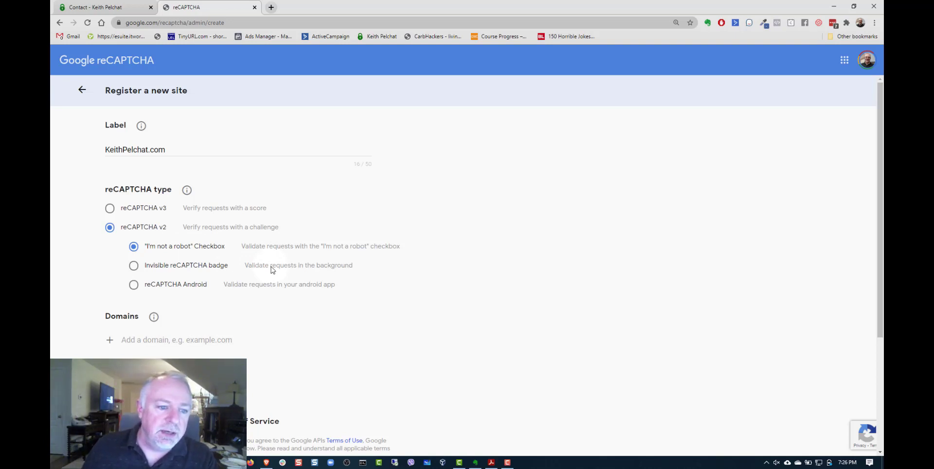
scroll(150, 226, "down", 3)
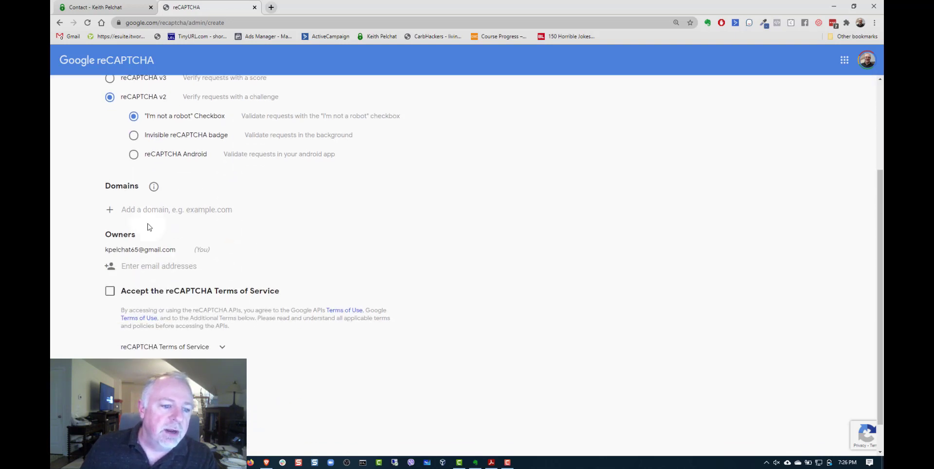
type("keit")
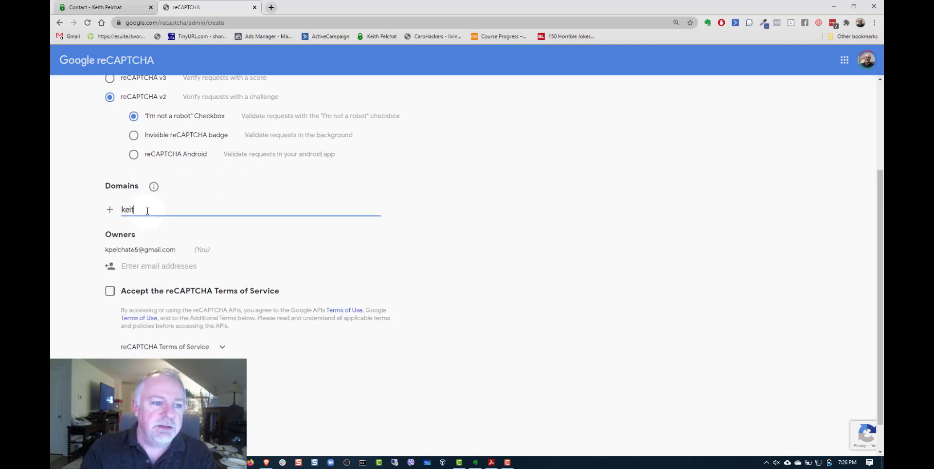
type("hpelcha")
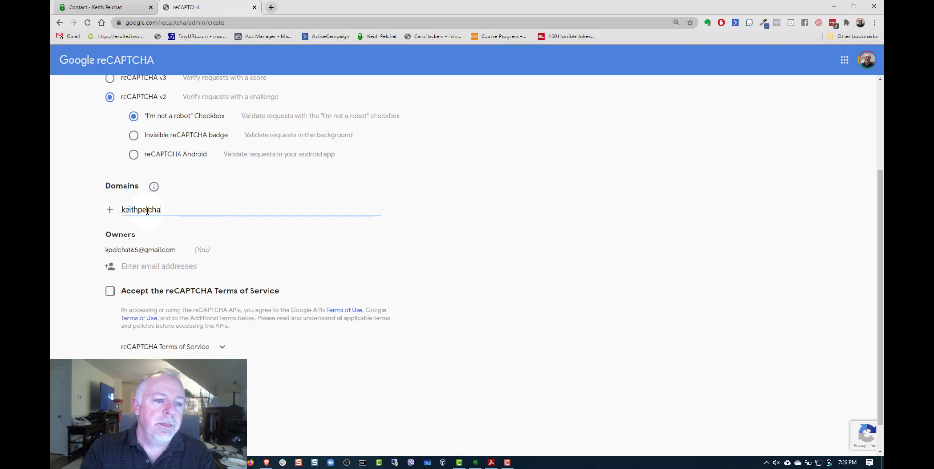
type("t.com")
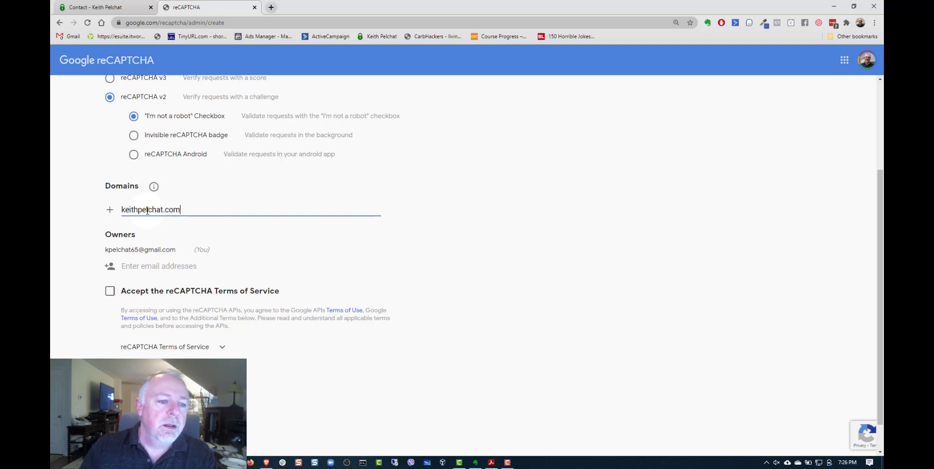
left_click(110, 291)
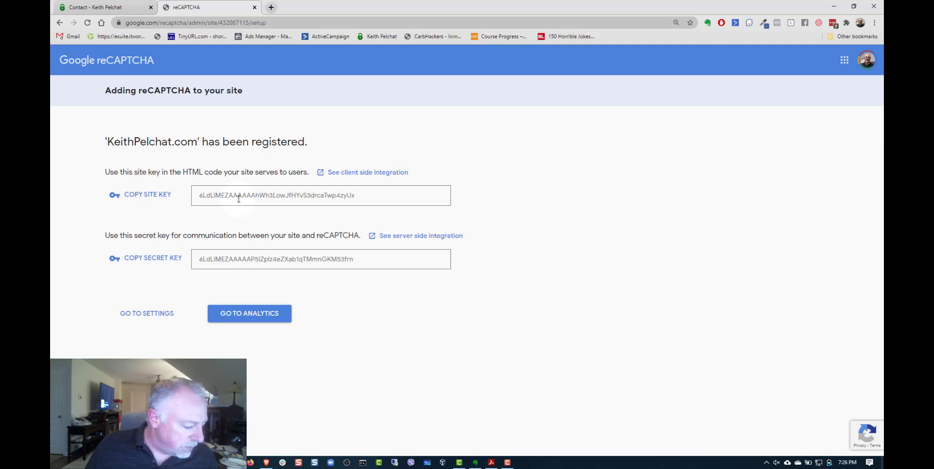
- Copy the new reCAPTCHA site key and paste it into the contact form's Site Key field in the page builder
left_click(145, 195)
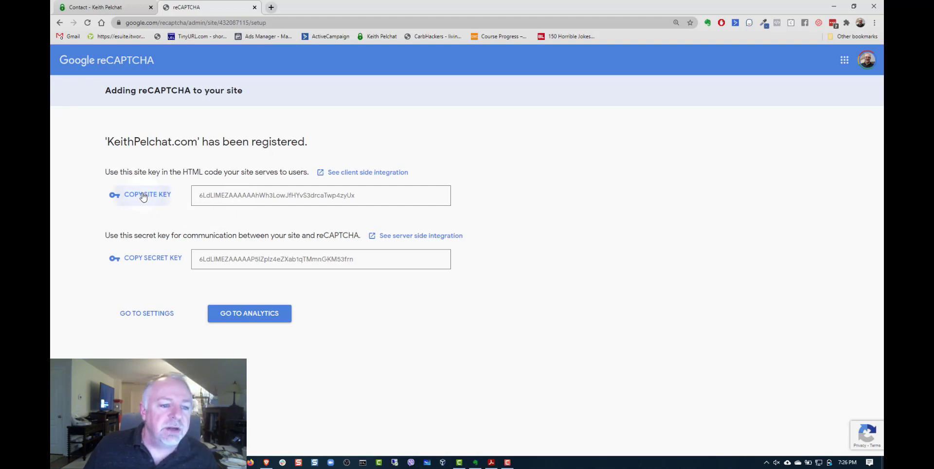
left_click(95, 6)
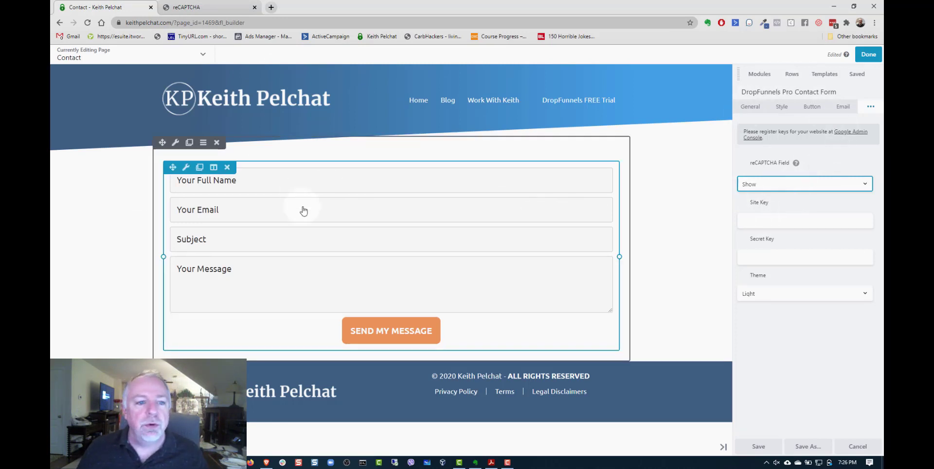
left_click(761, 221)
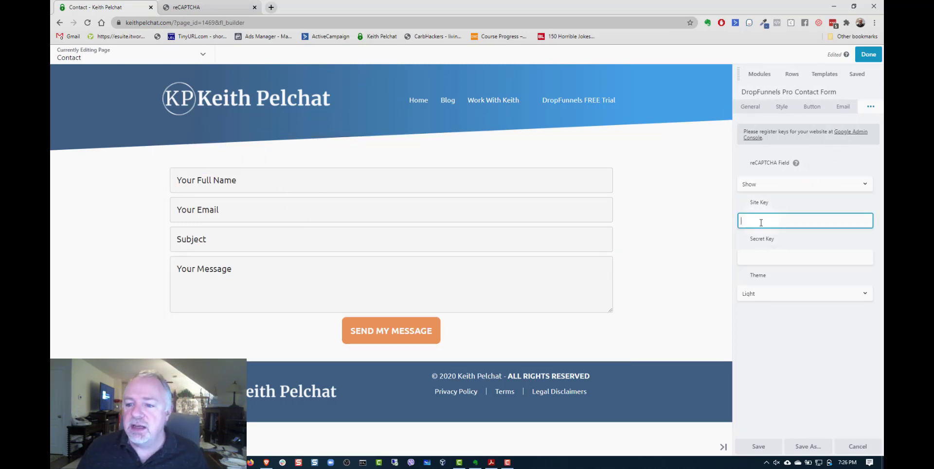
key("ctrl+v")
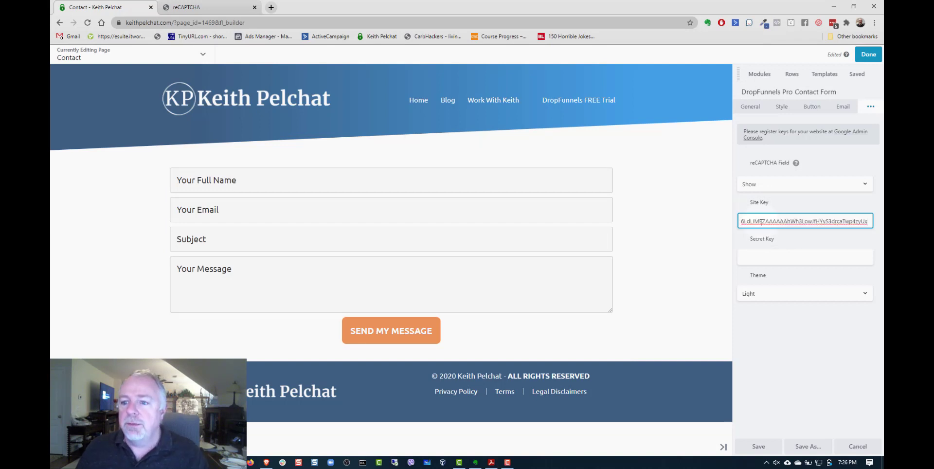
- Copy the secret key from the reCAPTCHA console and paste it into the contact form's Secret Key field
left_click(195, 7)
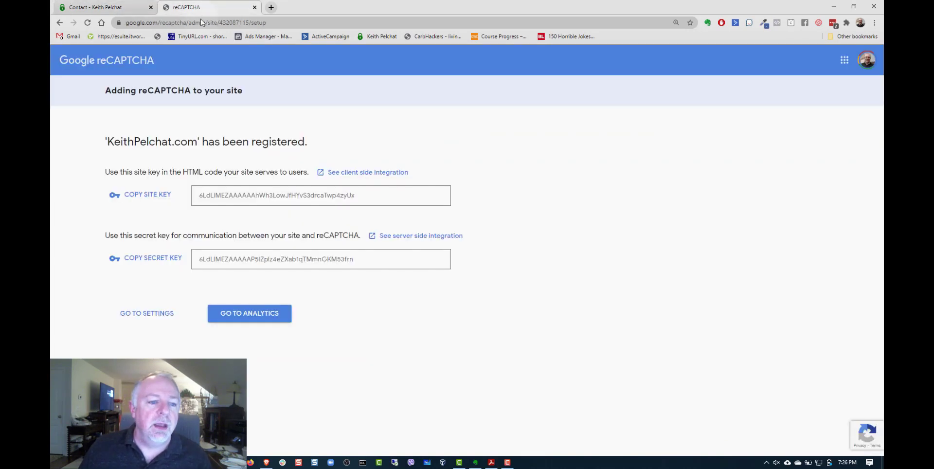
left_click(146, 258)
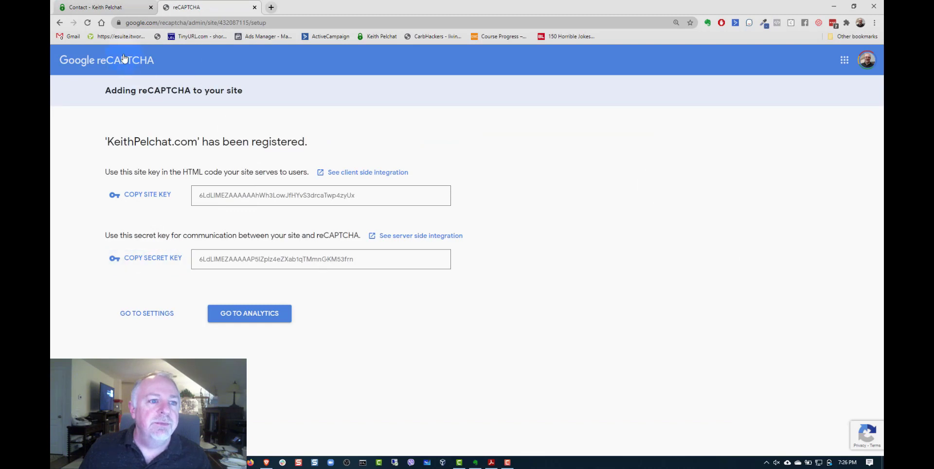
left_click(101, 9)
left_click(781, 258)
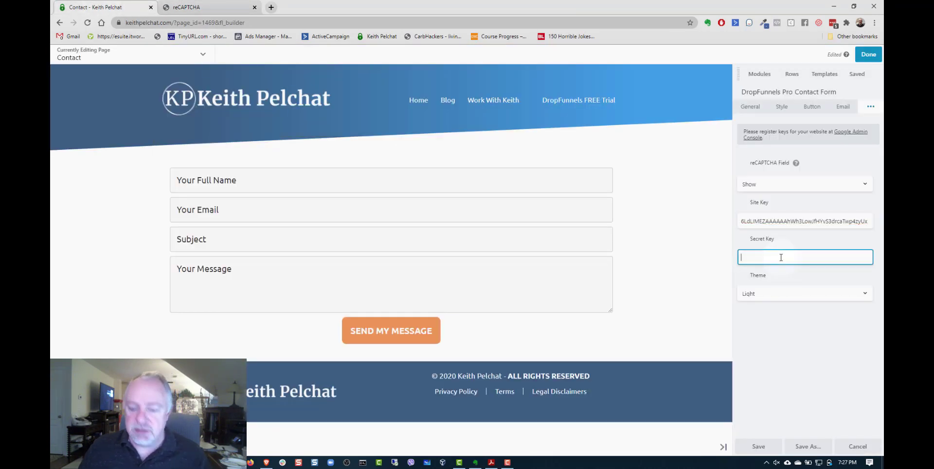
key("ctrl+v")
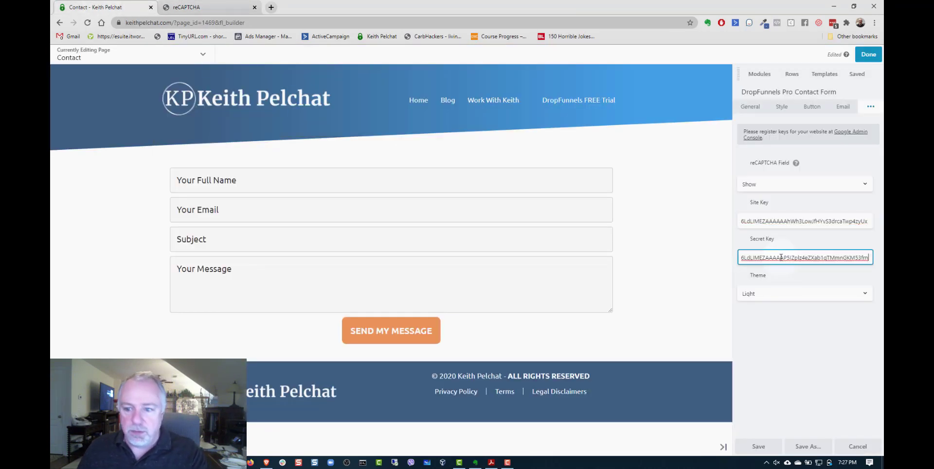
- Set the reCAPTCHA theme to Dark and save the contact form's settings
left_click(786, 294)
left_click(784, 322)
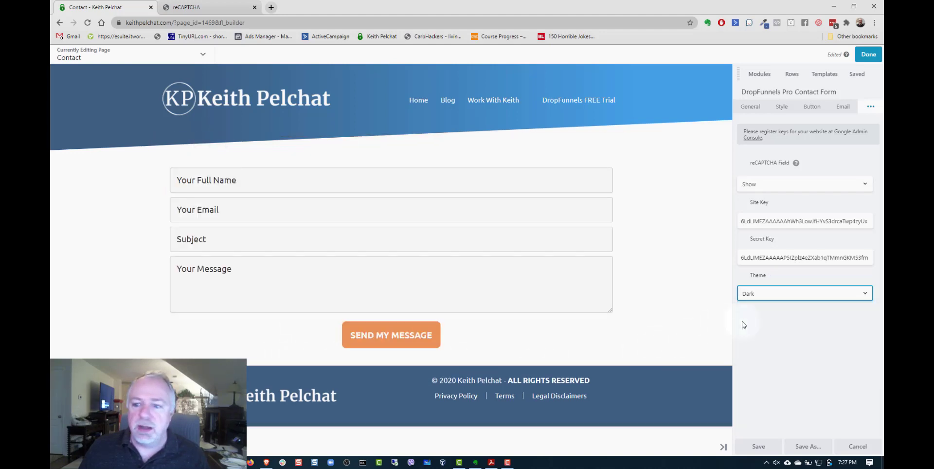
left_click(759, 447)
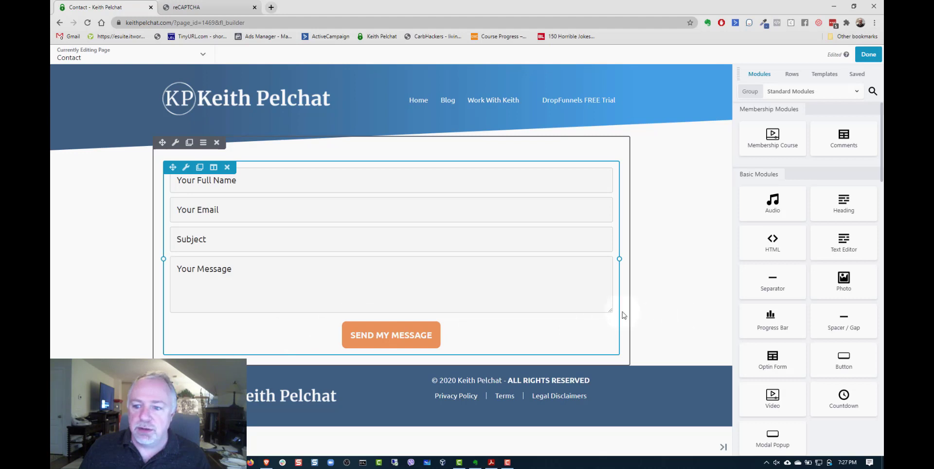
- Reopen the contact form's reCAPTCHA settings and set the reCAPTCHA field to Hide
left_click(186, 168)
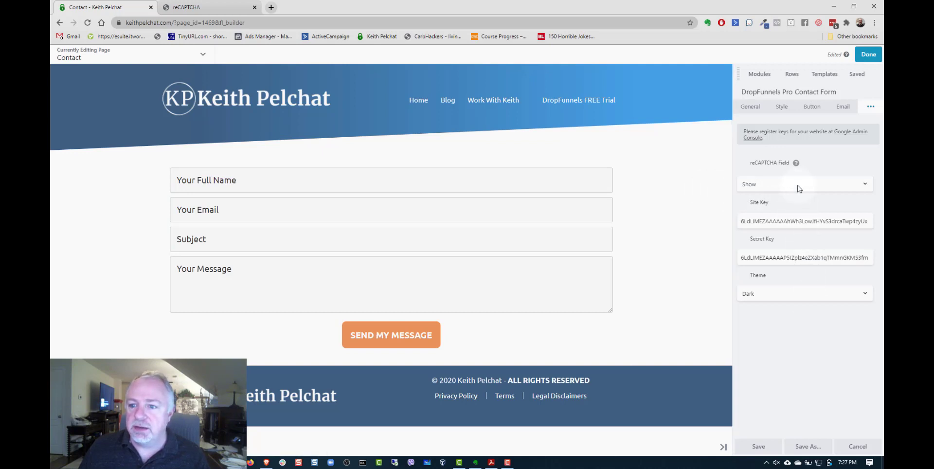
left_click(799, 189)
left_click(781, 213)
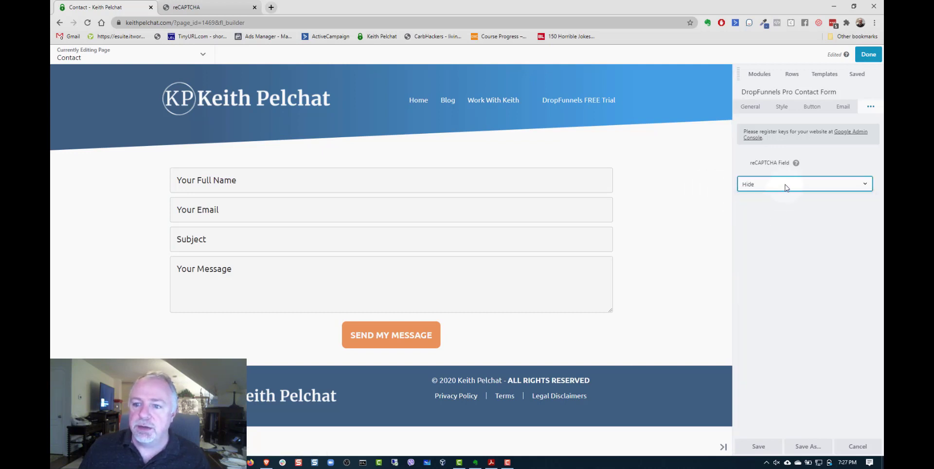
- Set the reCAPTCHA field back to Show and use the Light theme for the checkbox
left_click(786, 185)
left_click(780, 197)
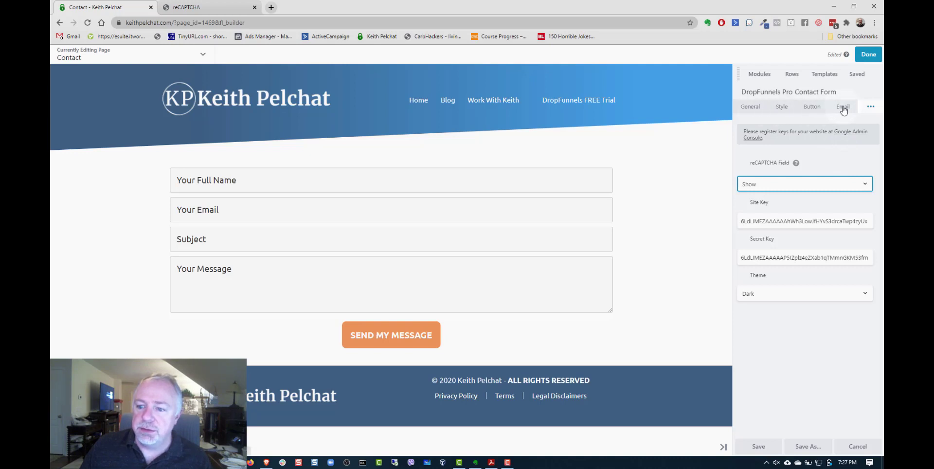
left_click(796, 298)
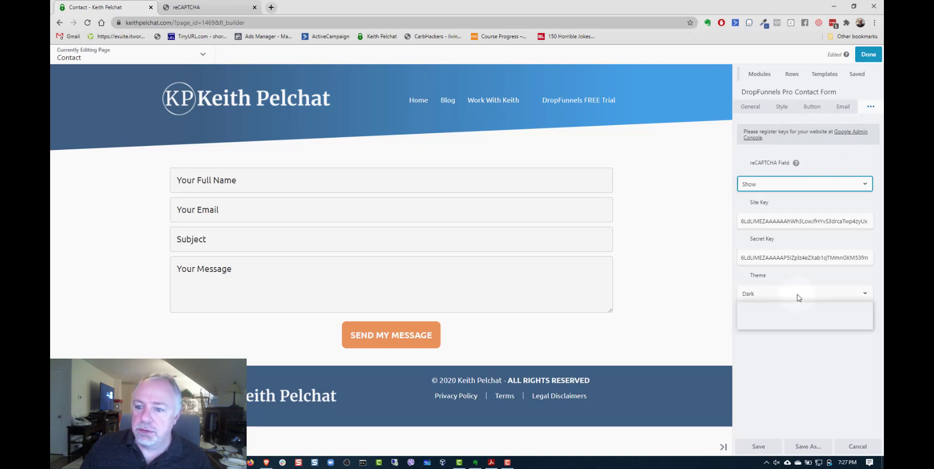
left_click(779, 309)
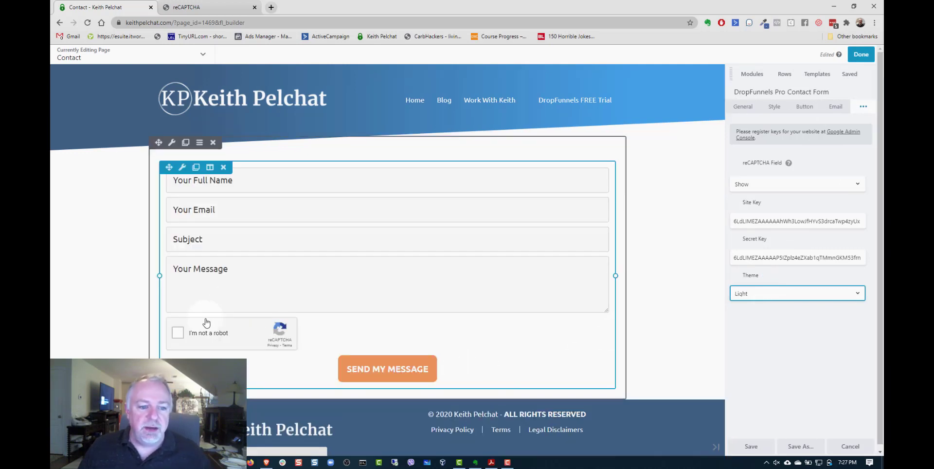
- Try the Dark reCAPTCHA theme, set it back to Light, and save the contact form's settings
left_click(771, 295)
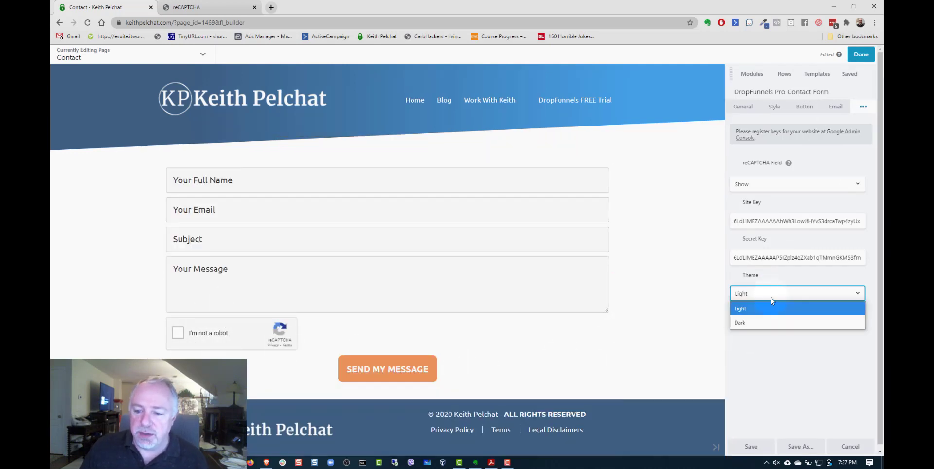
left_click(758, 322)
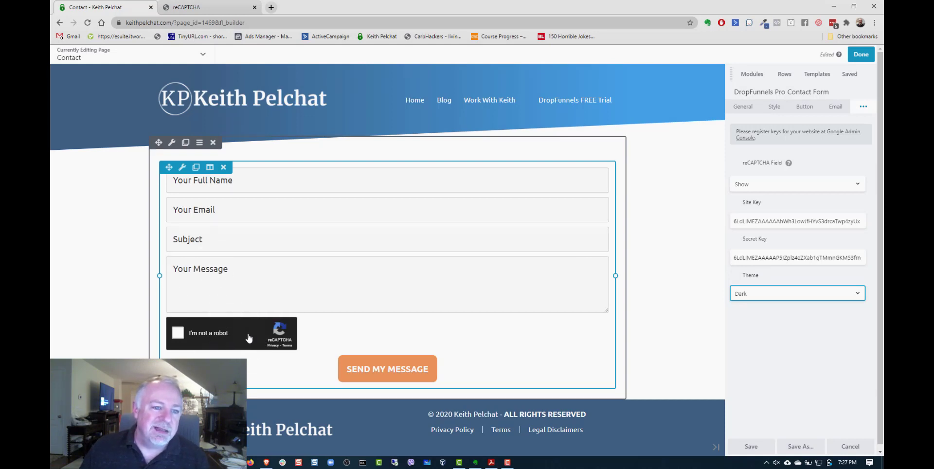
left_click(789, 292)
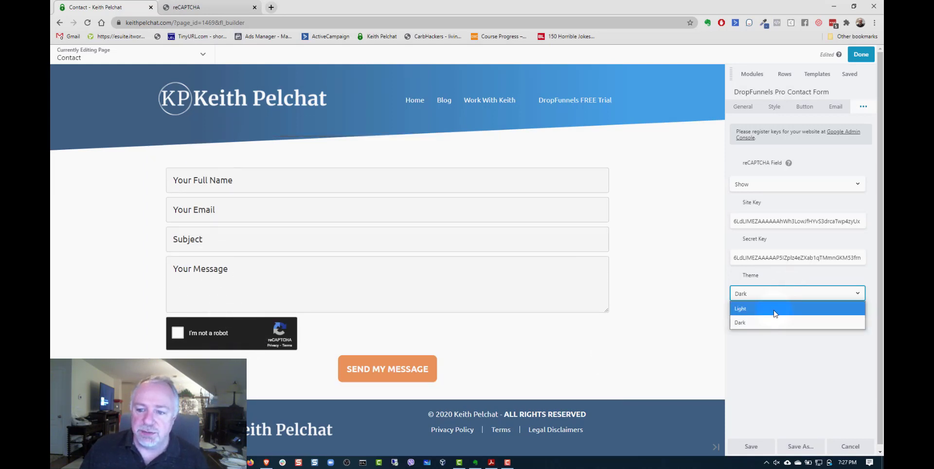
left_click(776, 312)
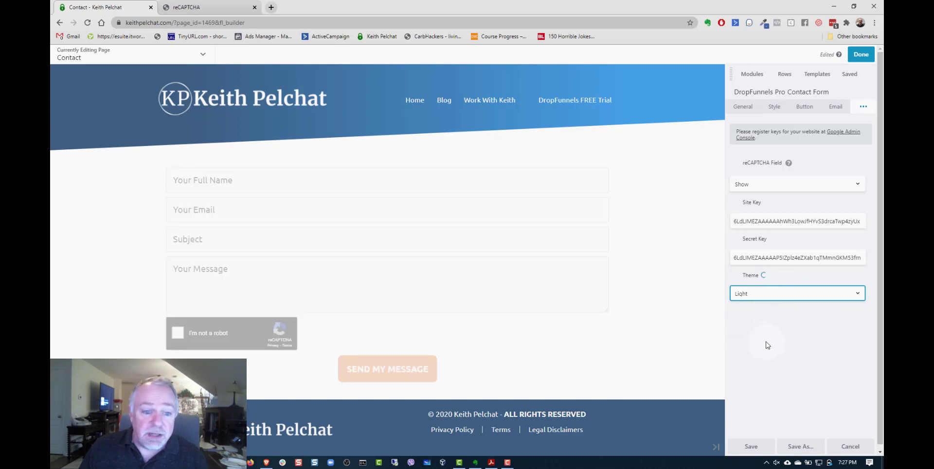
left_click(754, 448)
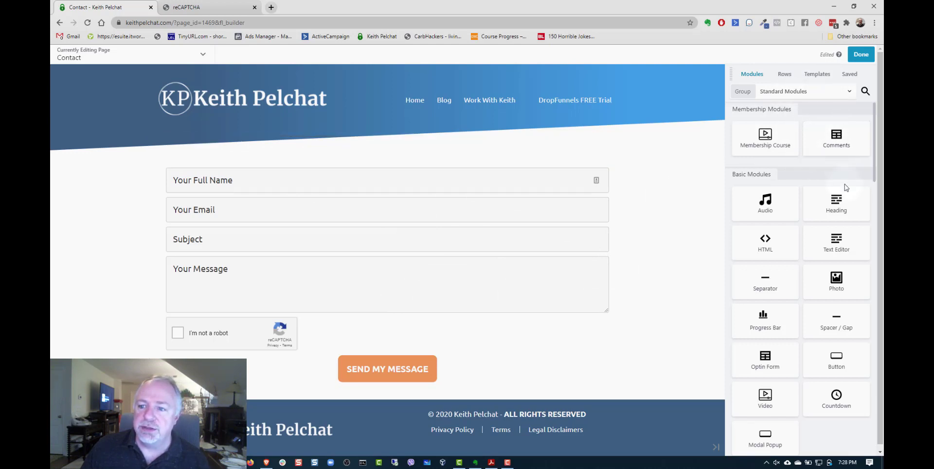
- Add a Heading module above the contact form with the text "Ask Me Your Questions" and HTML tag h1
left_click_drag(840, 205, 423, 205)
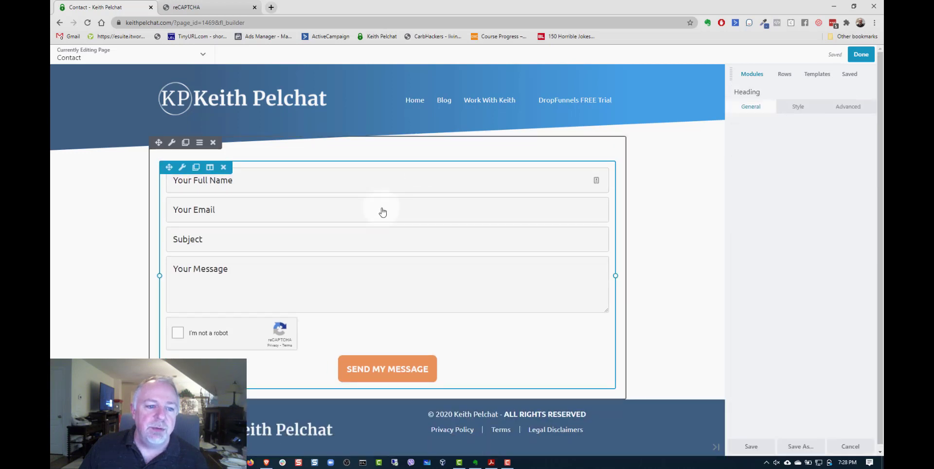
left_click(781, 146)
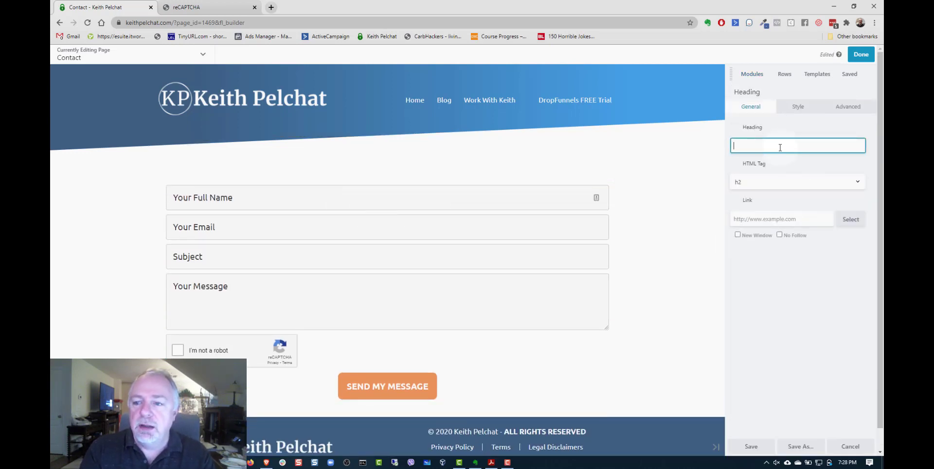
type("Ask M")
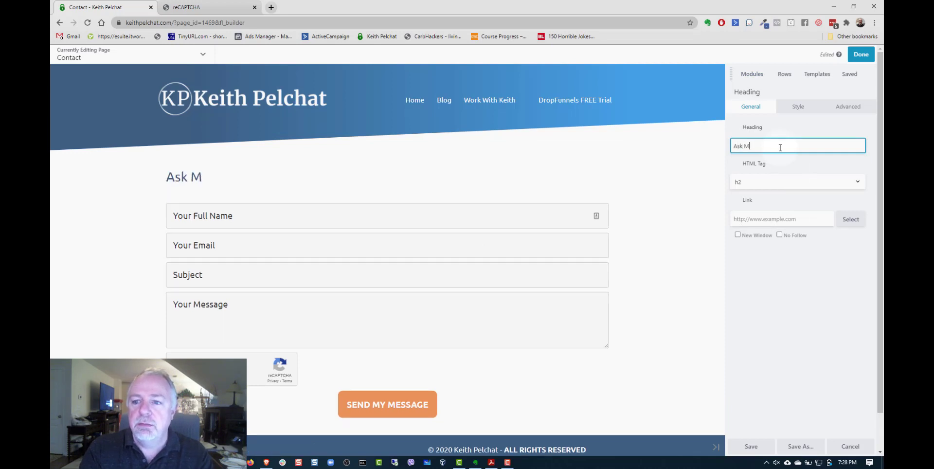
type("e Your Ques")
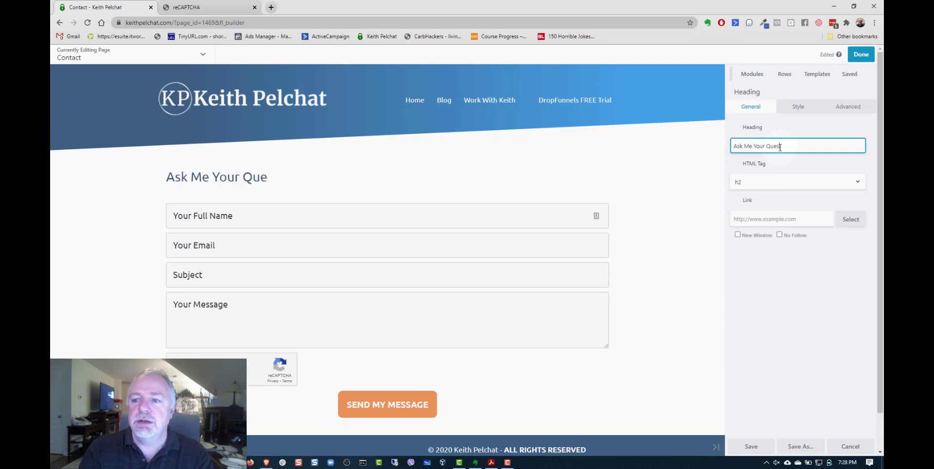
type("tions")
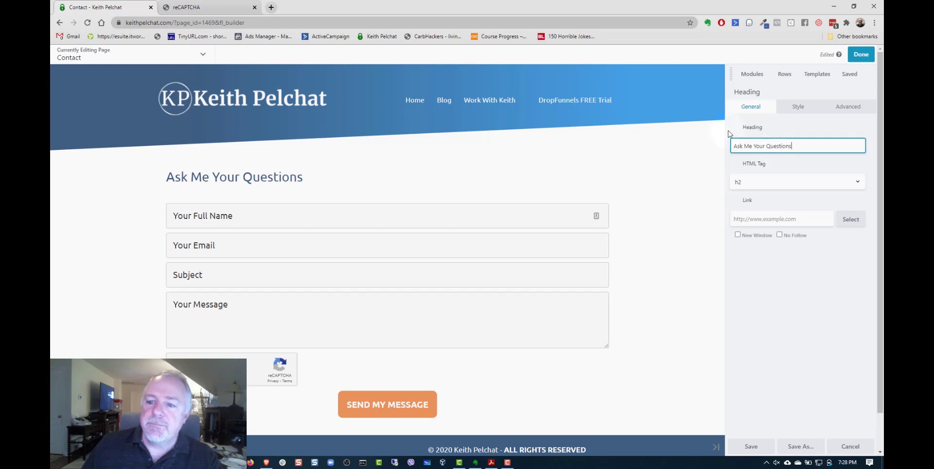
left_click(749, 181)
left_click(748, 196)
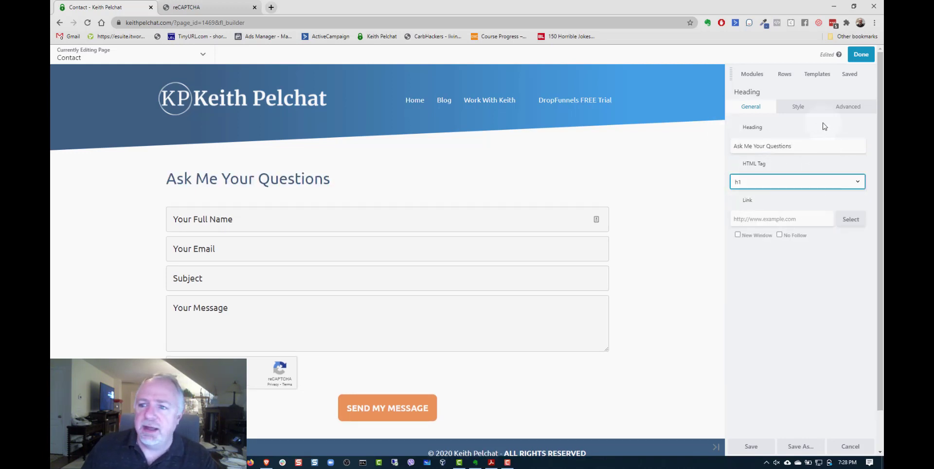
- Center-align the "Ask Me Your Questions" heading
left_click(806, 108)
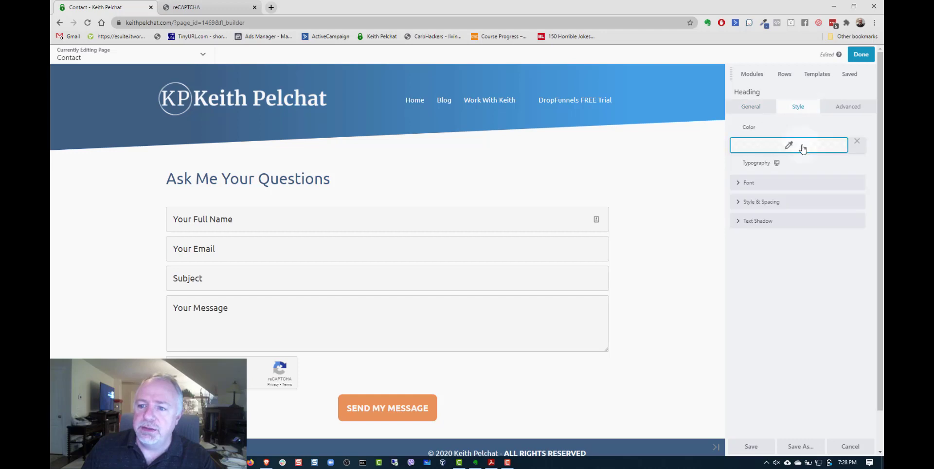
left_click(788, 183)
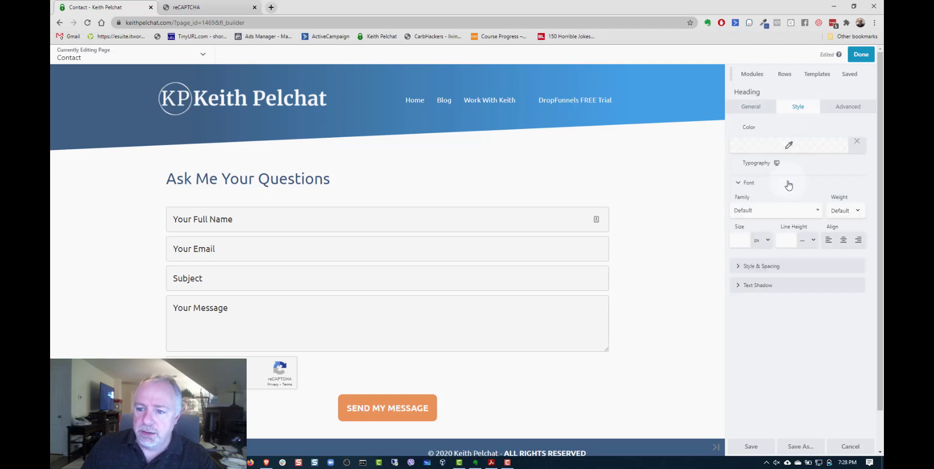
left_click(844, 242)
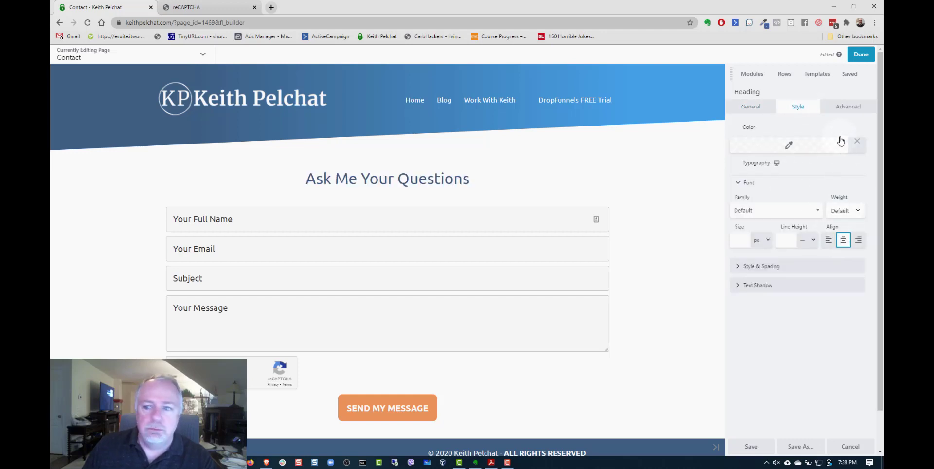
- Save the heading's settings and publish the Contact page
left_click(848, 107)
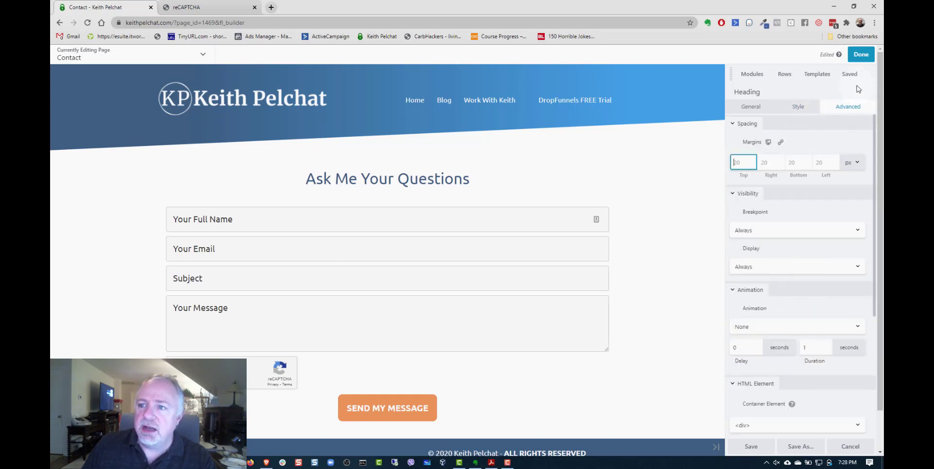
left_click(752, 446)
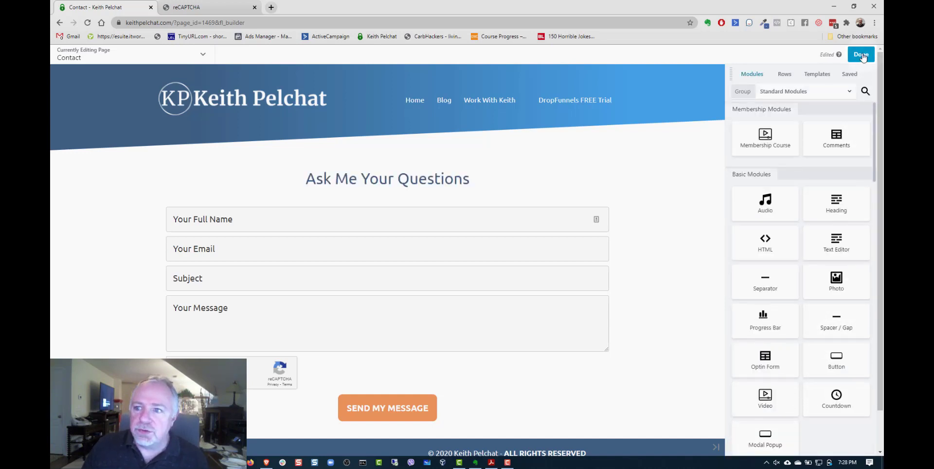
left_click(862, 55)
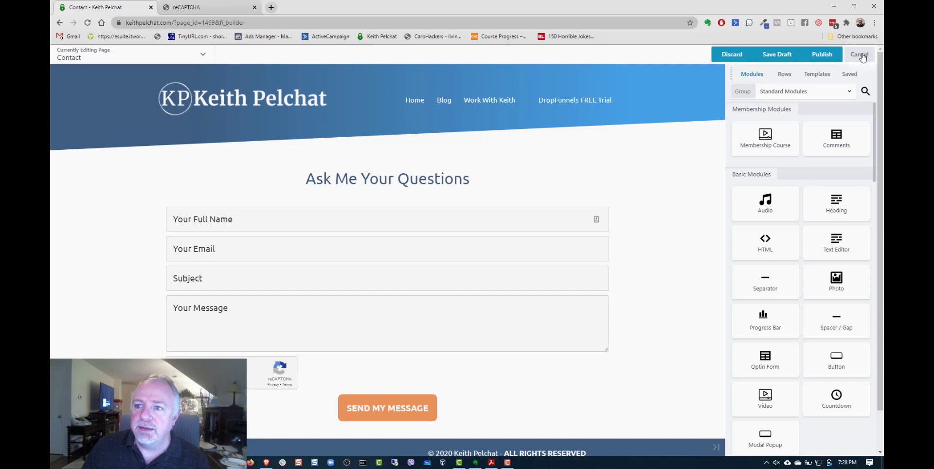
left_click(827, 57)
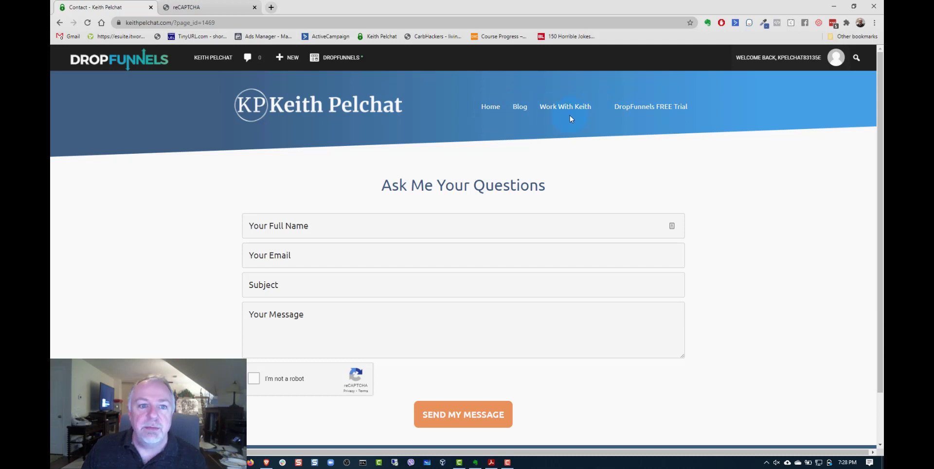
- Open the site's menu editor and add the Contact page to the Main header menu
mouse_move(213, 61)
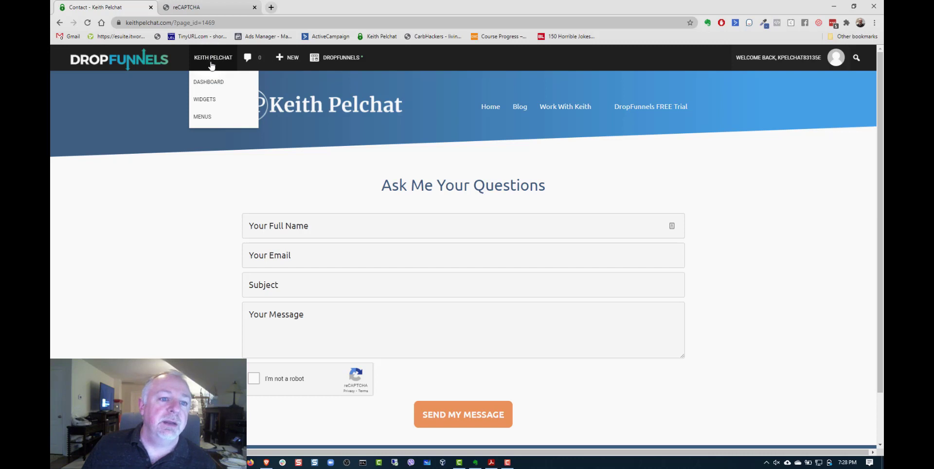
left_click(204, 118)
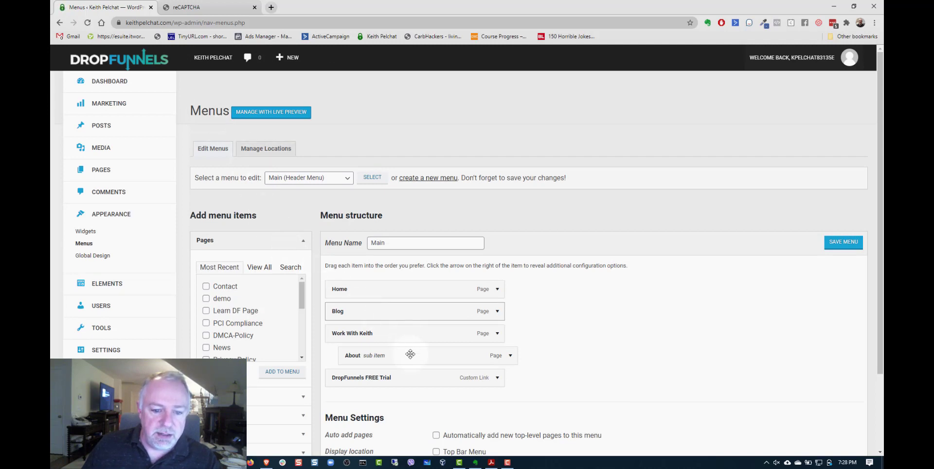
left_click(207, 287)
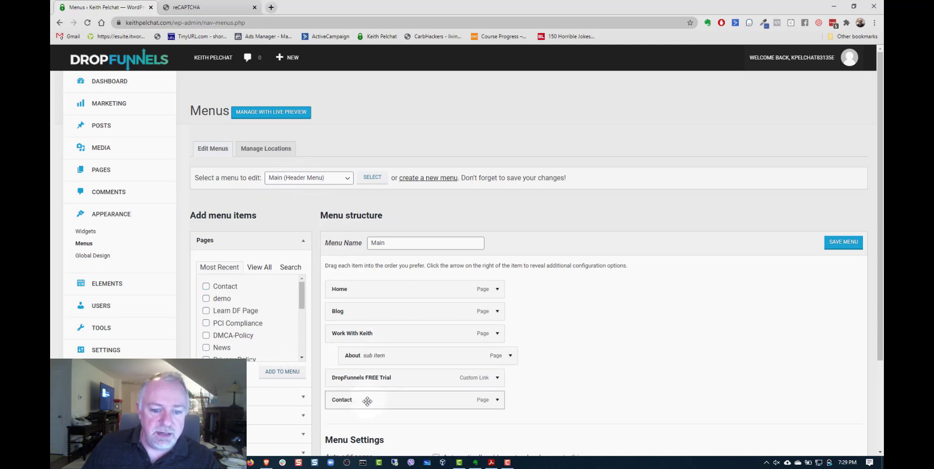
- Position the Contact item as a top-level entry directly after Blog in the Main menu, and save the menu
left_click_drag(369, 398, 382, 306)
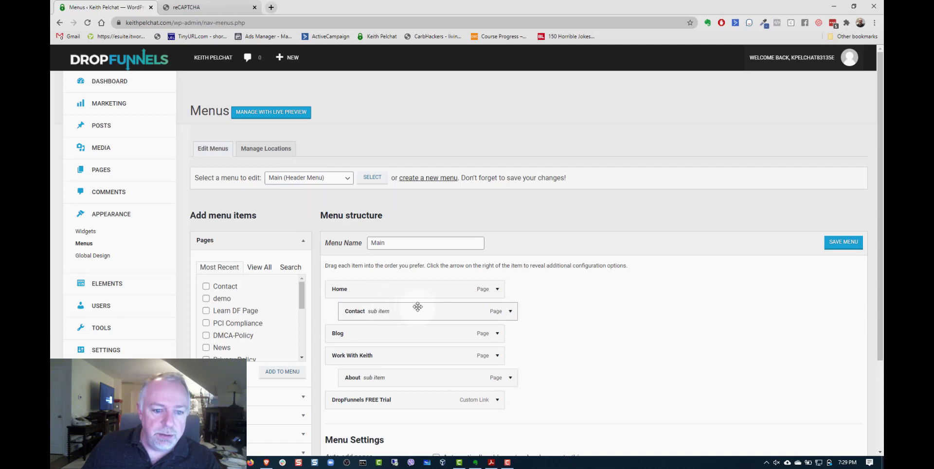
scroll(635, 320, "down", 1)
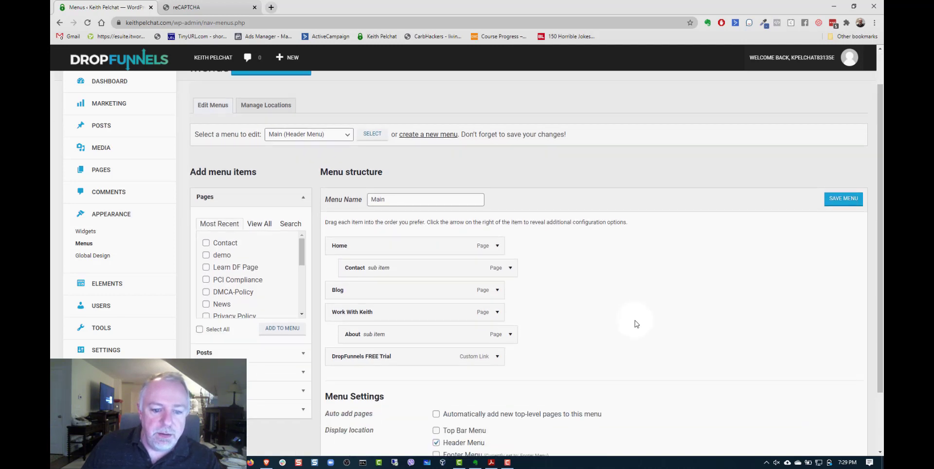
scroll(635, 323, "up", 1)
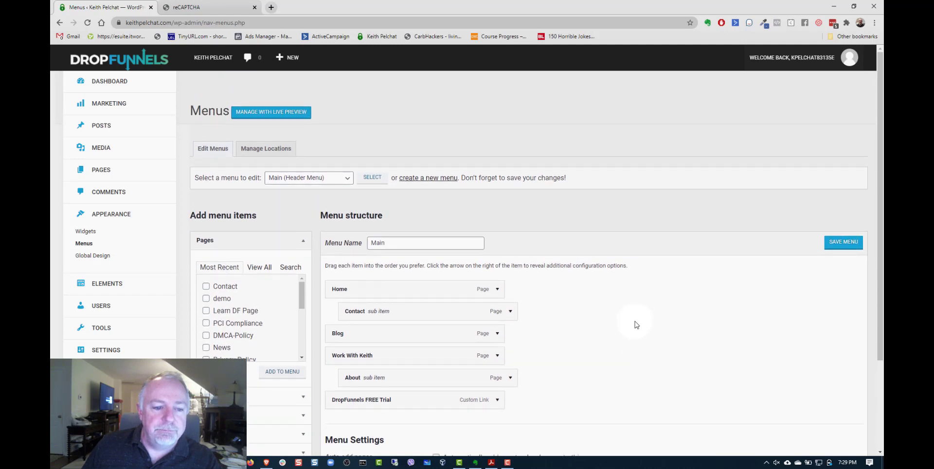
left_click_drag(382, 313, 367, 336)
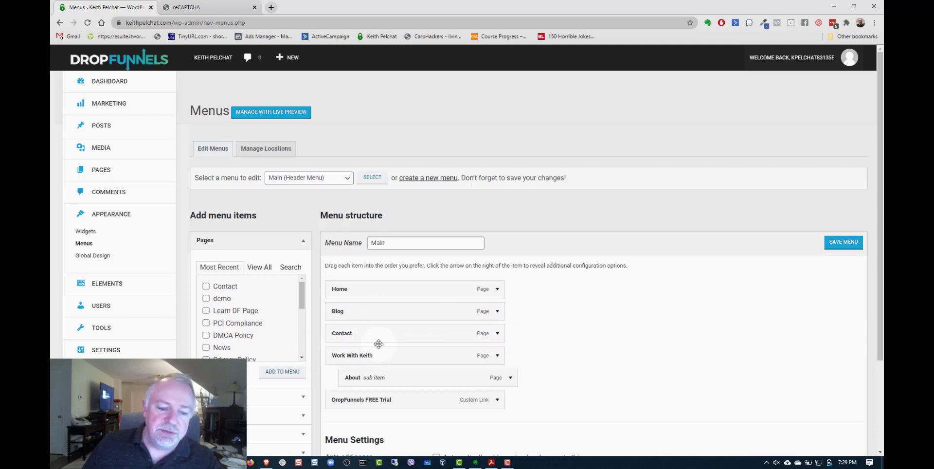
left_click(844, 247)
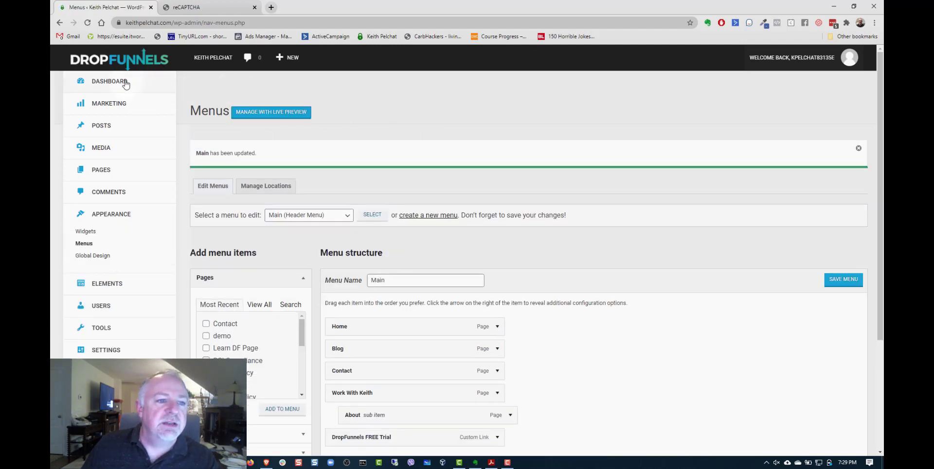
- Visit the live site and open its Contact page from the header navigation
mouse_move(210, 60)
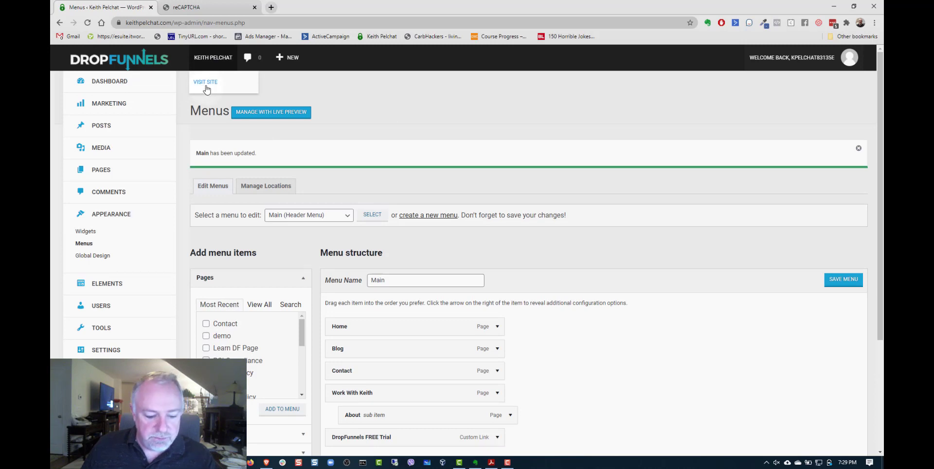
left_click(206, 83)
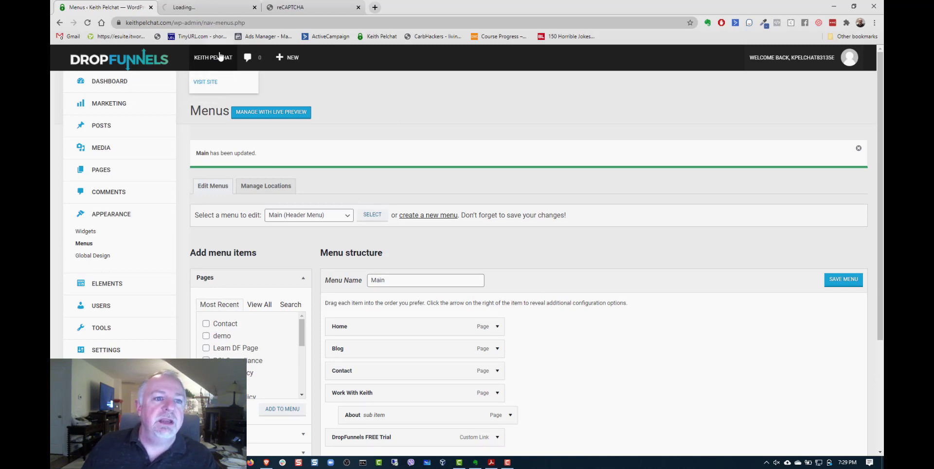
left_click(221, 11)
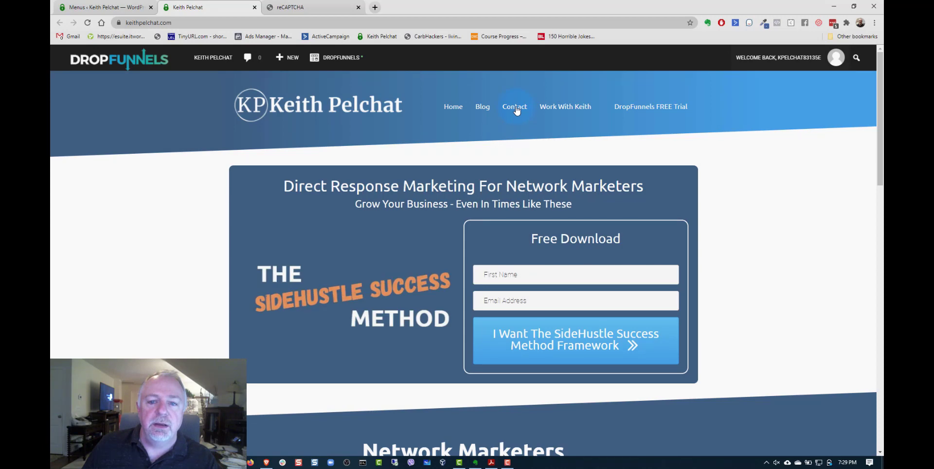
mouse_move(573, 114)
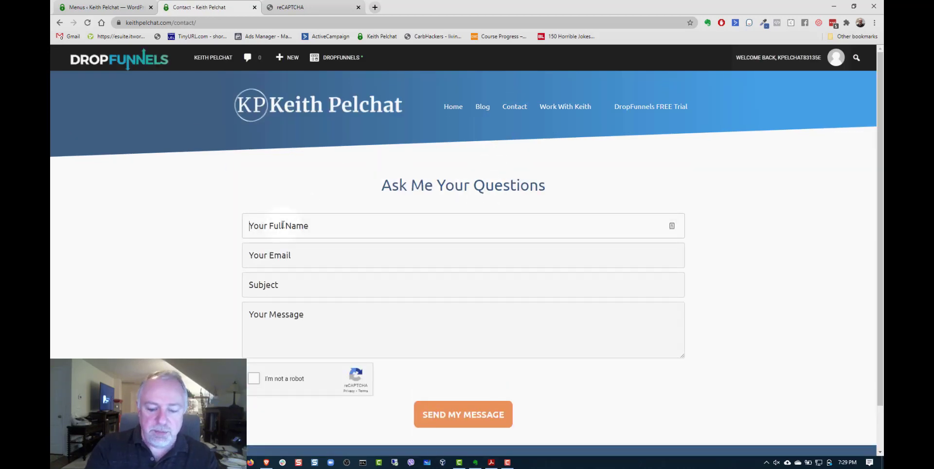
- Fill in the contact form's full name and email fields, and enter the subject "This is a test"
type("Keith")
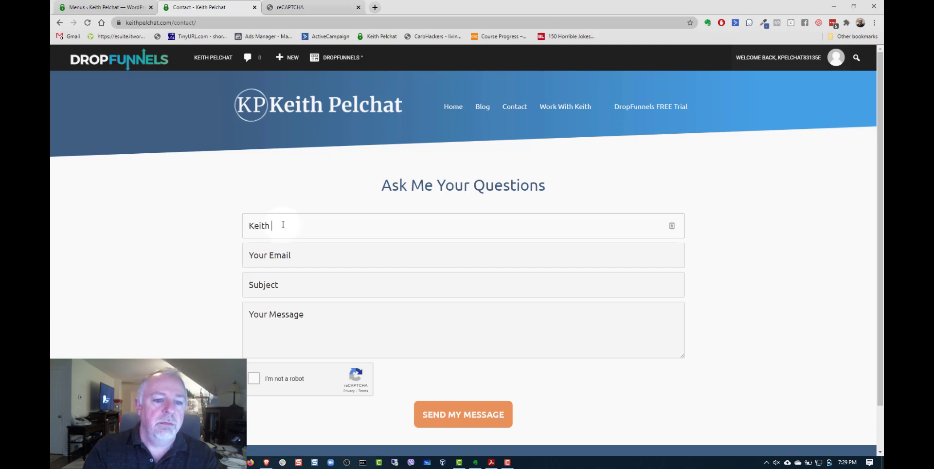
type(" Pelchat")
key("Tab")
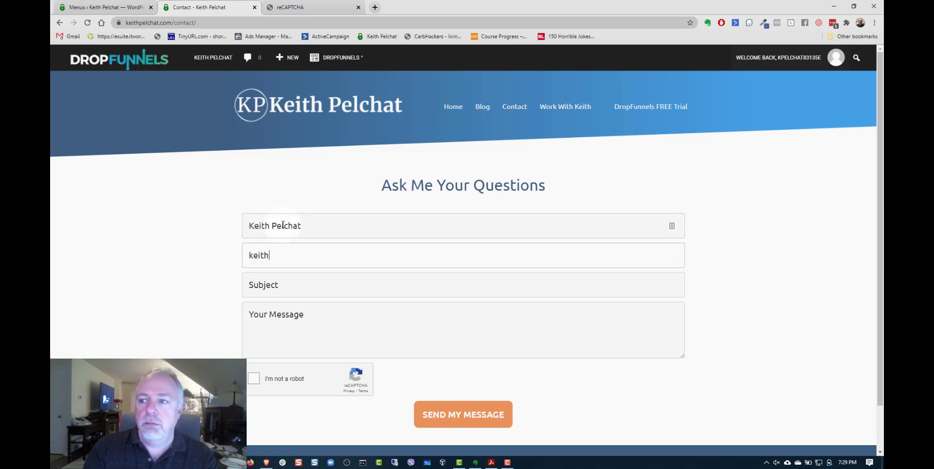
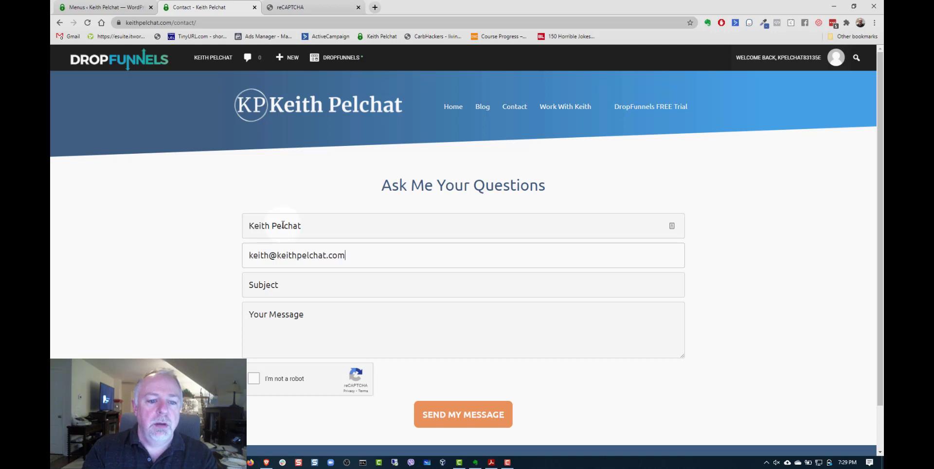
type("This is a")
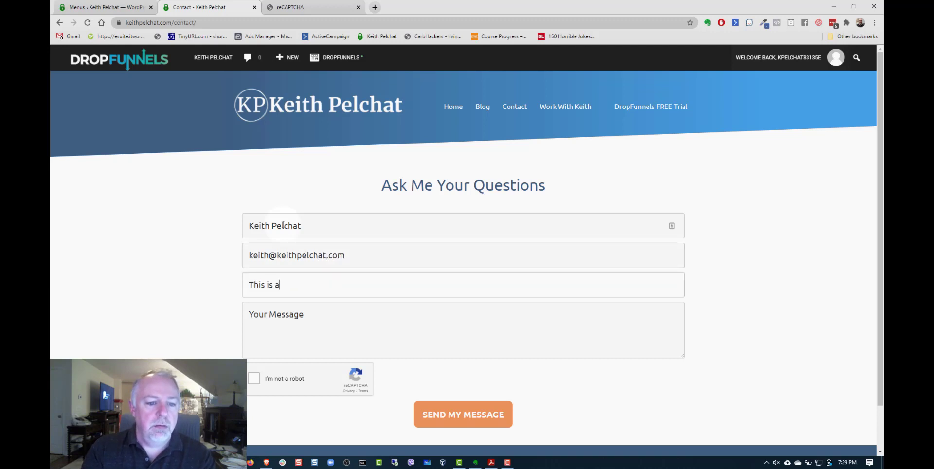
type(" test")
key("Tab")
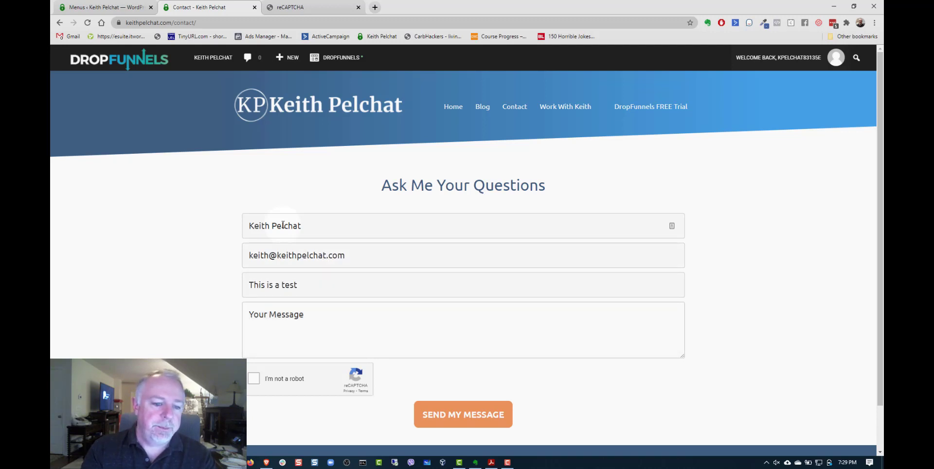
- Enter "checking to see if this works" as the message in the contact form
type("checki")
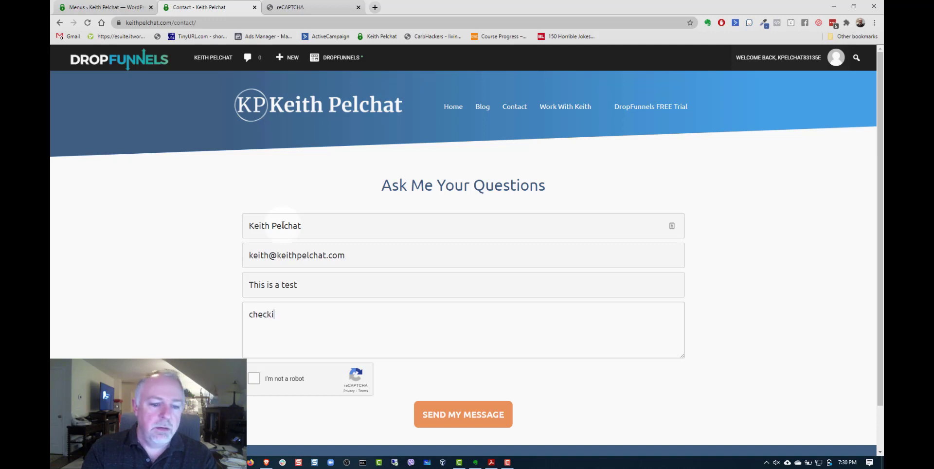
type("ng to see if the")
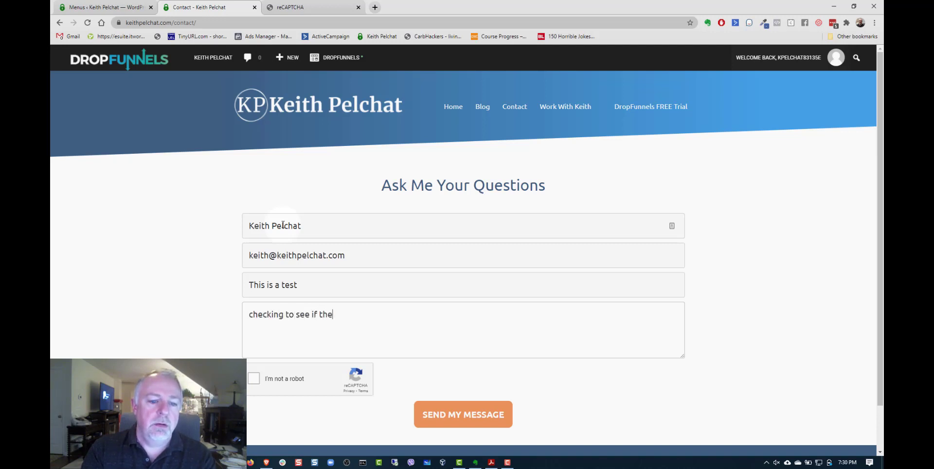
key("BackSpace")
type("is works")
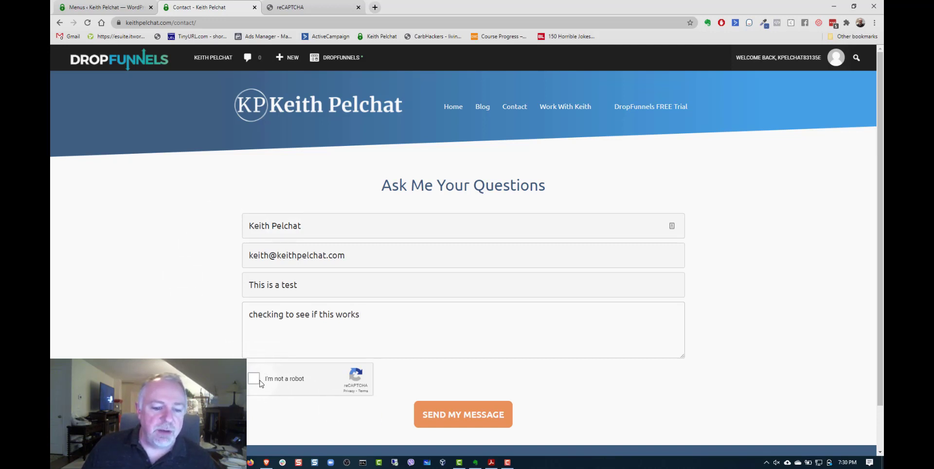
- Test sending the form without the reCAPTCHA, and send the message again with the "I'm not a robot" check completed
left_click(440, 425)
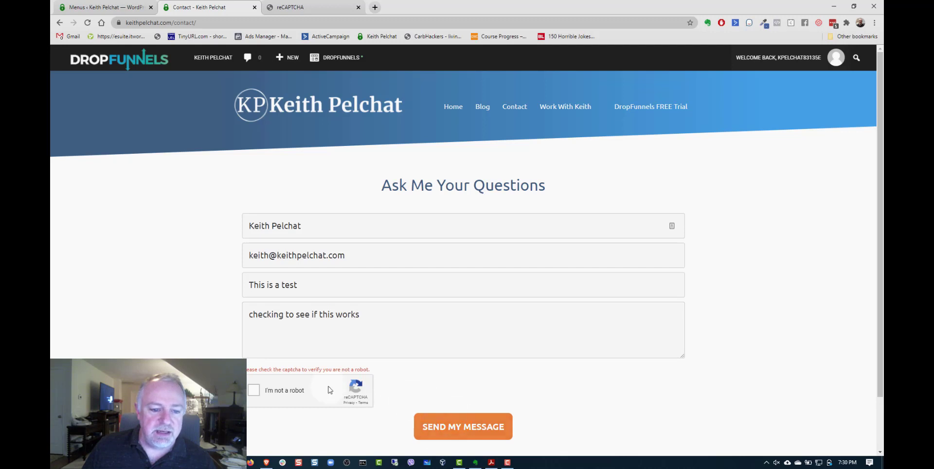
left_click(254, 391)
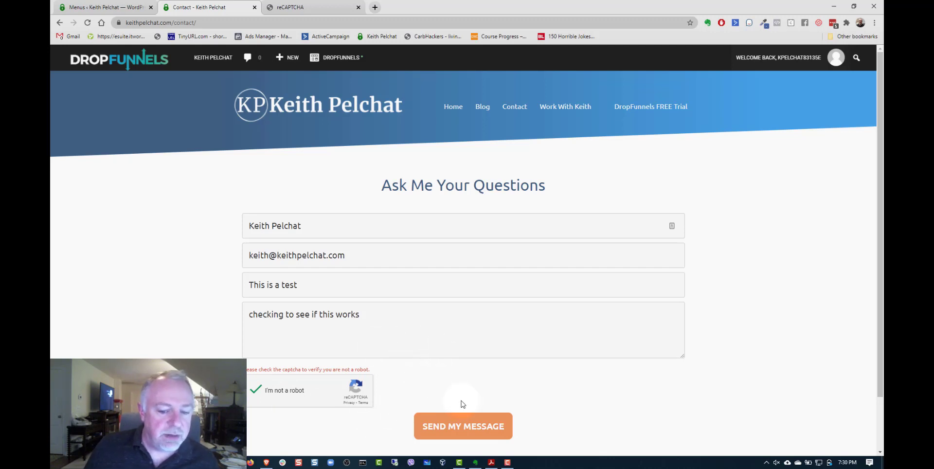
left_click(463, 428)
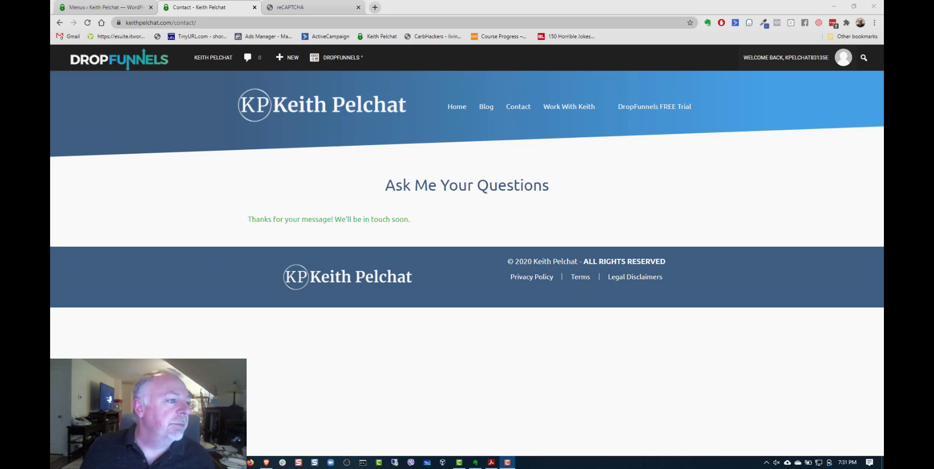
- Bring the Gmail window with the website contact email into view, check the submitted subject and message body, and close it
left_click_drag(50, 117, 396, 86)
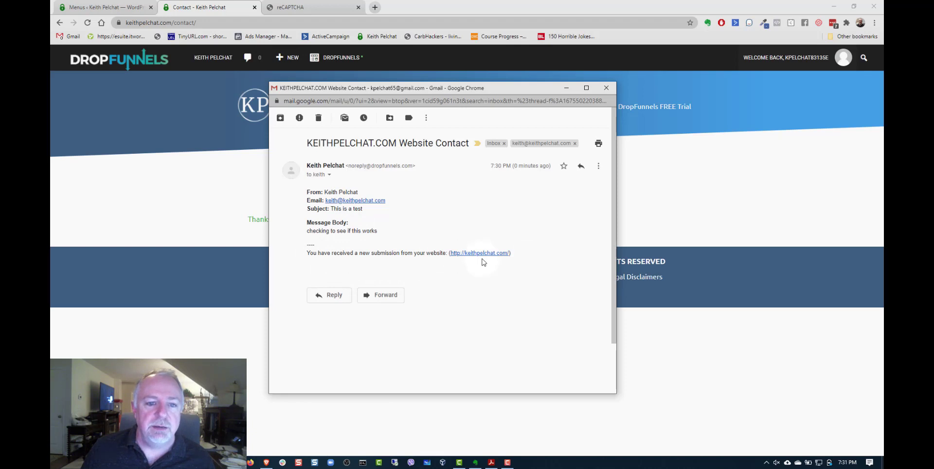
left_click(606, 88)
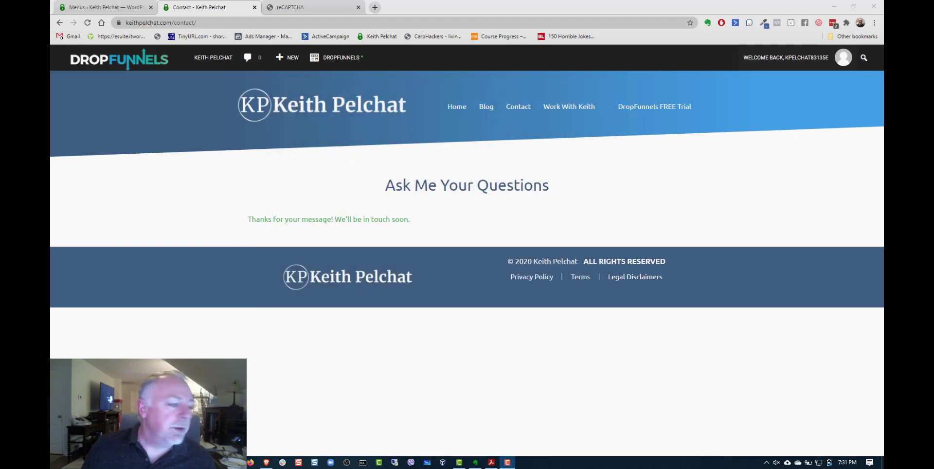